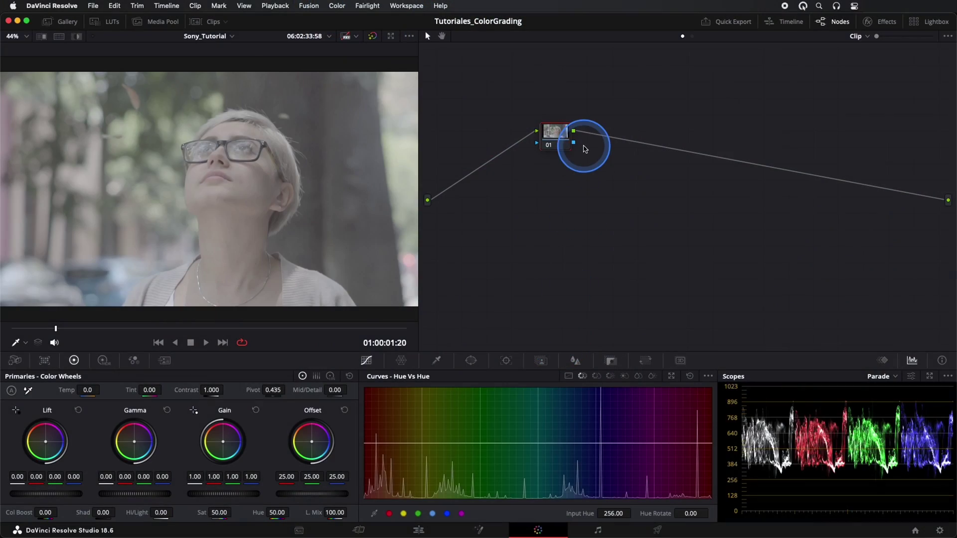
# Check the project's color science, timeline color space and output color space in the color management settings.
pyautogui.moveTo(560, 138); pyautogui.dragTo(507, 152)
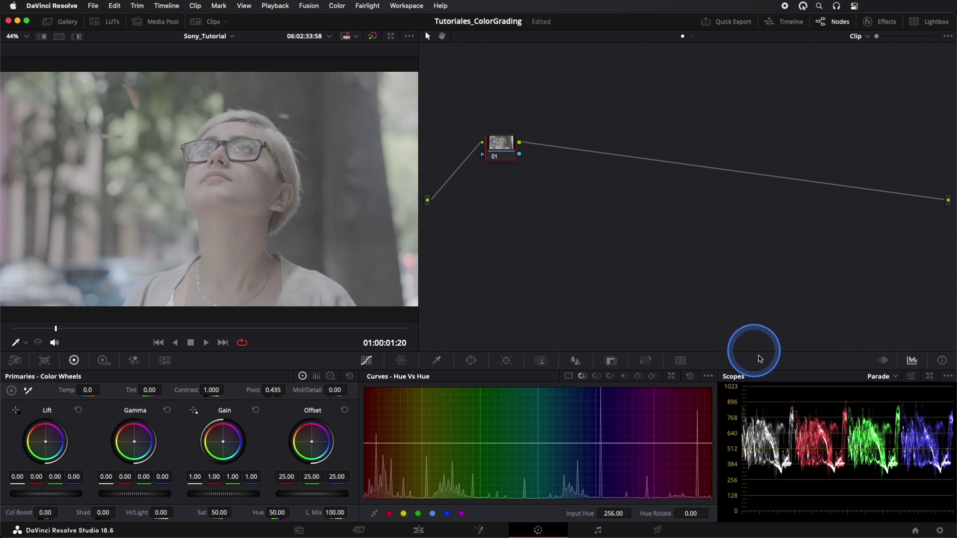
pyautogui.click(938, 529)
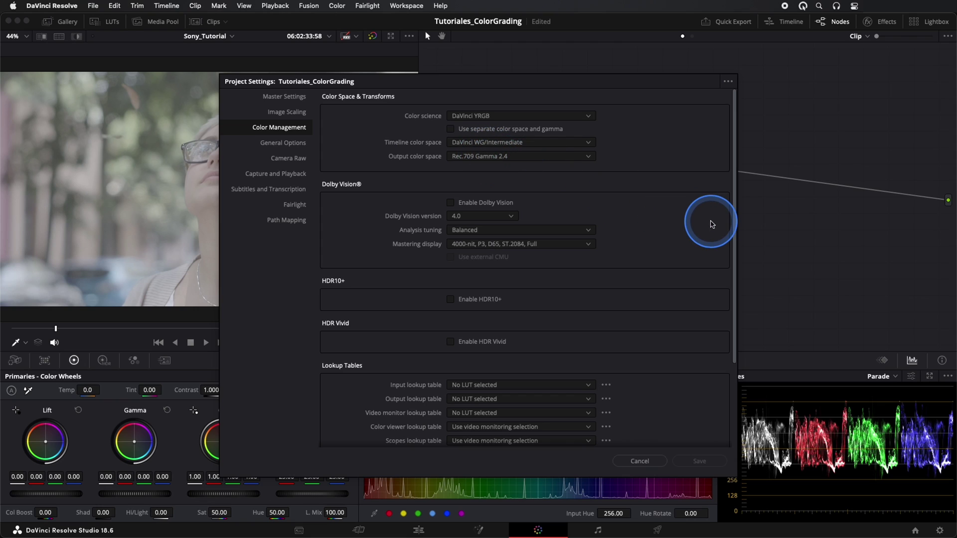
pyautogui.click(635, 460)
# Label the first node CST and add a serial node after it.
pyautogui.moveTo(503, 154); pyautogui.dragTo(474, 157)
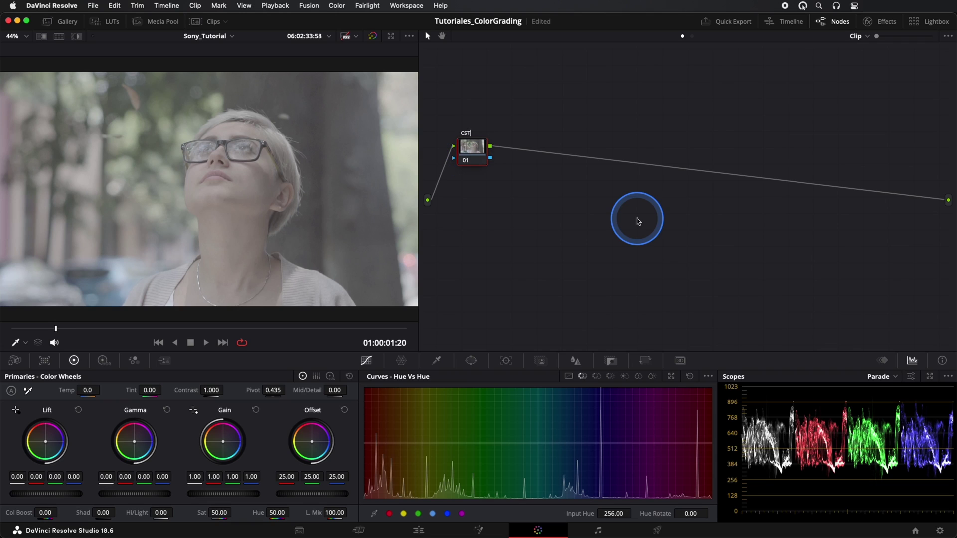
pyautogui.moveTo(478, 158); pyautogui.dragTo(521, 112)
pyautogui.hotkey('alt', 's')
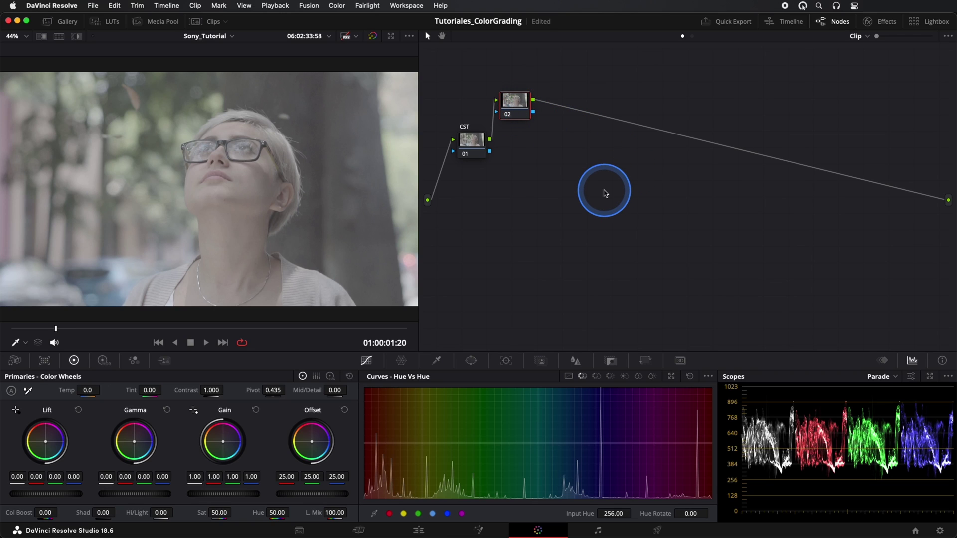
# Label the second node BALANCE and follow it with a stack of six parallel nodes.
pyautogui.moveTo(521, 110); pyautogui.dragTo(584, 76)
pyautogui.hotkey('alt', 's')
pyautogui.hotkey('alt', 'p')
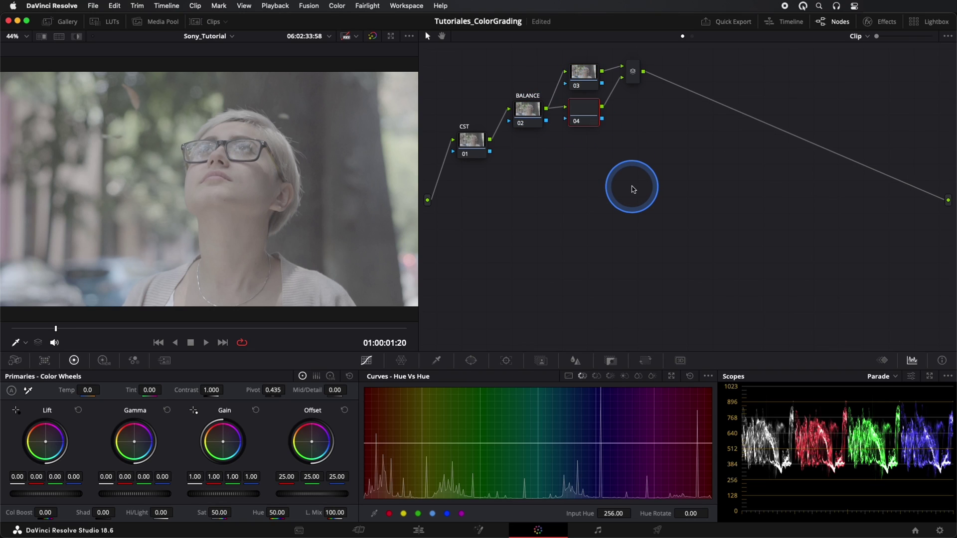
pyautogui.hotkey('alt', 'p')
pyautogui.hotkey('alt', 'p')
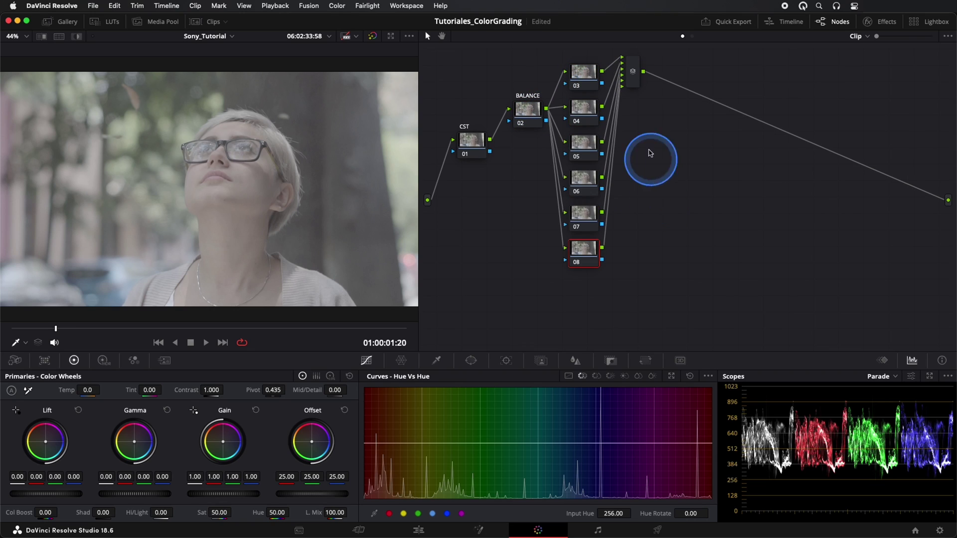
# Append two serial nodes after the mixer of the six-node stack and label them CST and LUT.
pyautogui.click(633, 87)
pyautogui.moveTo(633, 88); pyautogui.dragTo(678, 121)
pyautogui.hotkey('alt', 's')
pyautogui.click(681, 178)
pyautogui.click(677, 129)
pyautogui.press('F2')
pyautogui.write('CST')
pyautogui.press('Return')
pyautogui.hotkey('alt', 's')
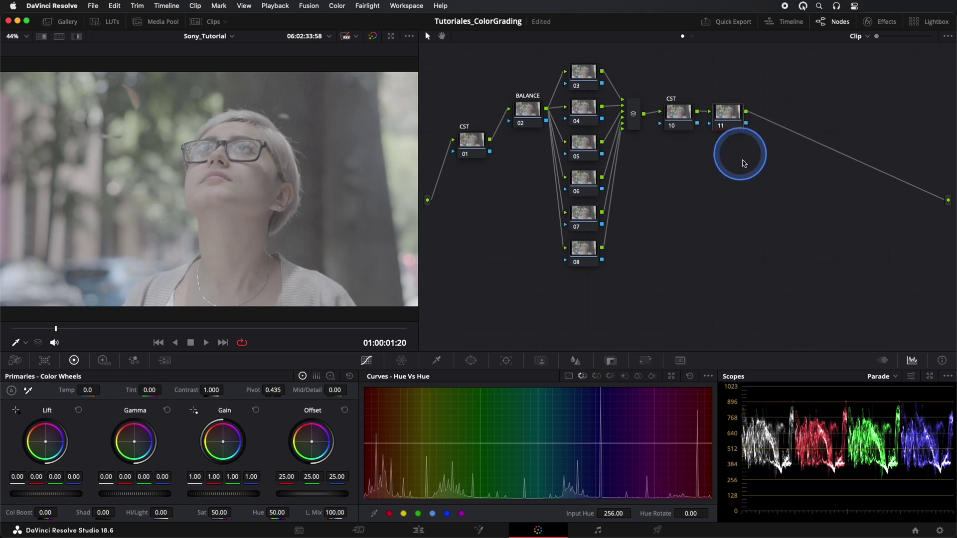
pyautogui.click(757, 202)
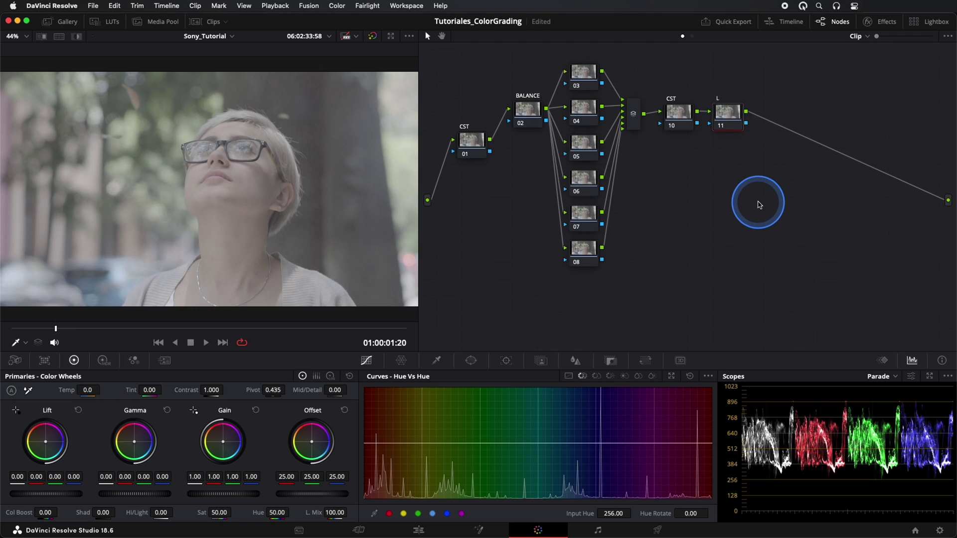
# Add a stack of four parallel nodes after the LUT node, followed by one final serial node.
pyautogui.hotkey('alt', 's')
pyautogui.moveTo(776, 113); pyautogui.dragTo(830, 122)
pyautogui.hotkey('alt', 'p')
pyautogui.hotkey('alt', 'p')
pyautogui.hotkey('alt', 'p')
pyautogui.hotkey('alt', 's')
pyautogui.moveTo(751, 36); pyautogui.dragTo(786, 205)
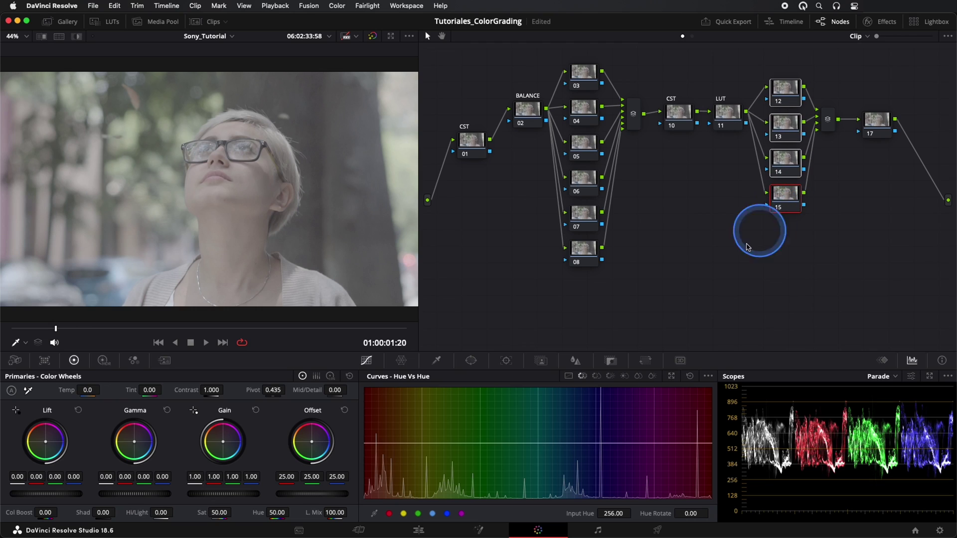
pyautogui.click(866, 124)
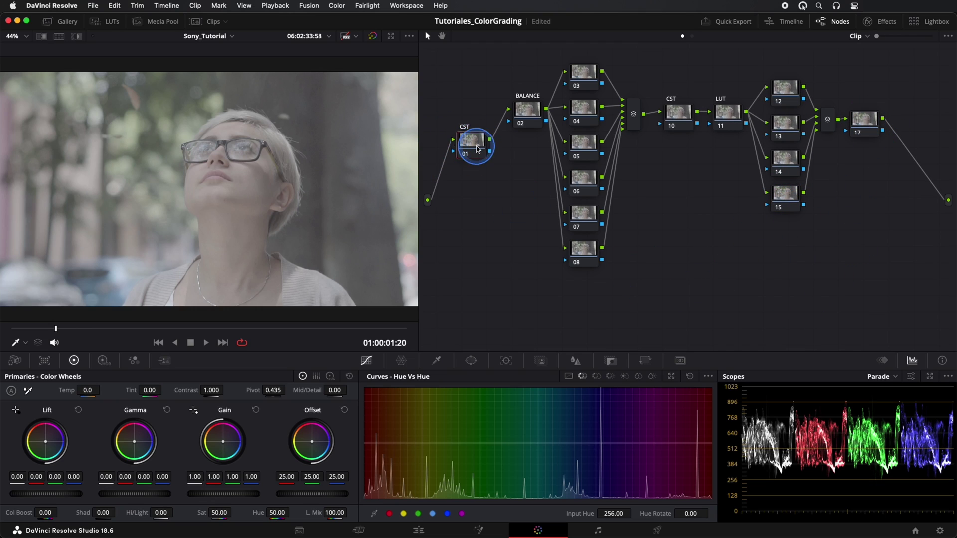
# Apply the Color Space Transform effect to the first CST node.
pyautogui.click(881, 22)
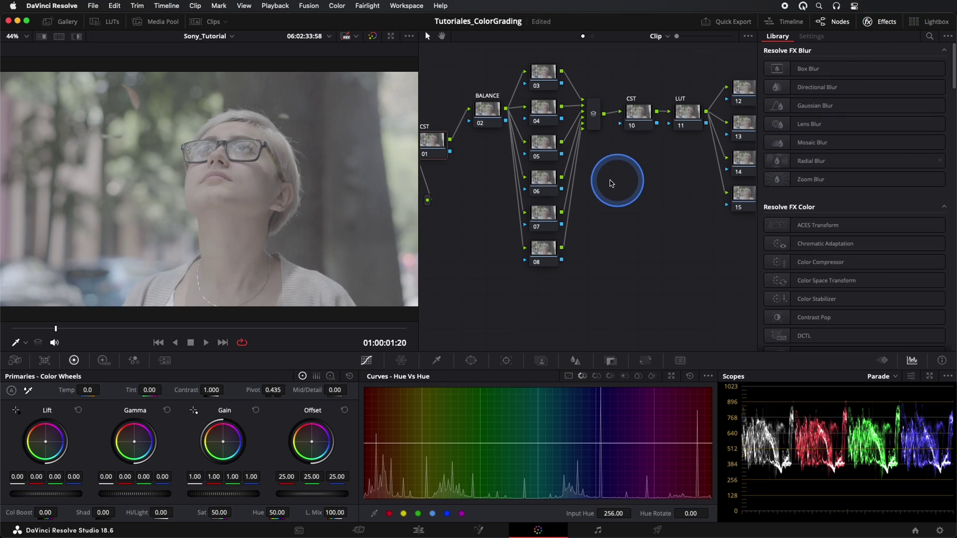
pyautogui.scroll(-3, 794, 186)
pyautogui.moveTo(820, 219); pyautogui.dragTo(447, 147)
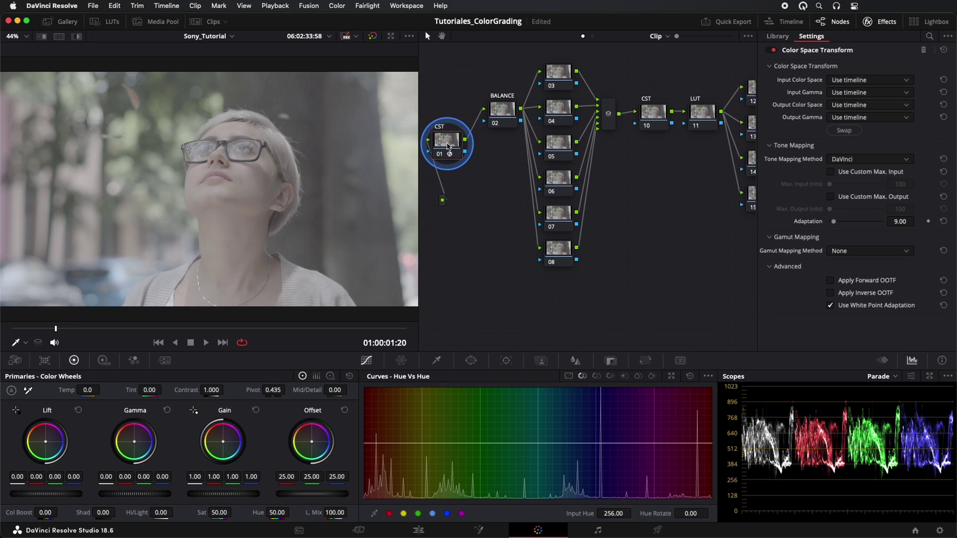
# Set the first CST node's input to Sony S-Gamut3.Cine and Sony S-Log3, and its output to DaVinci Wide Gamut and DaVinci Intermediate.
pyautogui.click(868, 83)
pyautogui.scroll(-10, 897, 154)
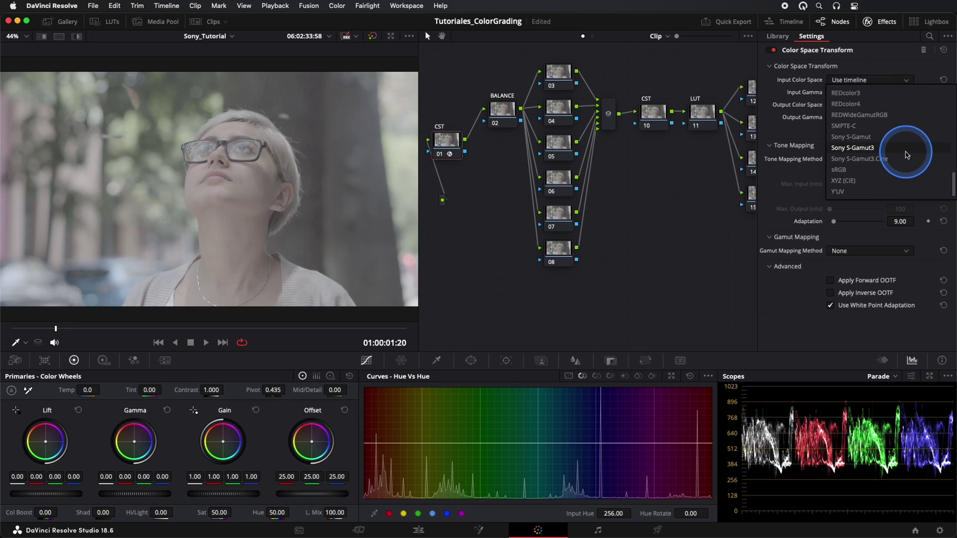
pyautogui.click(857, 159)
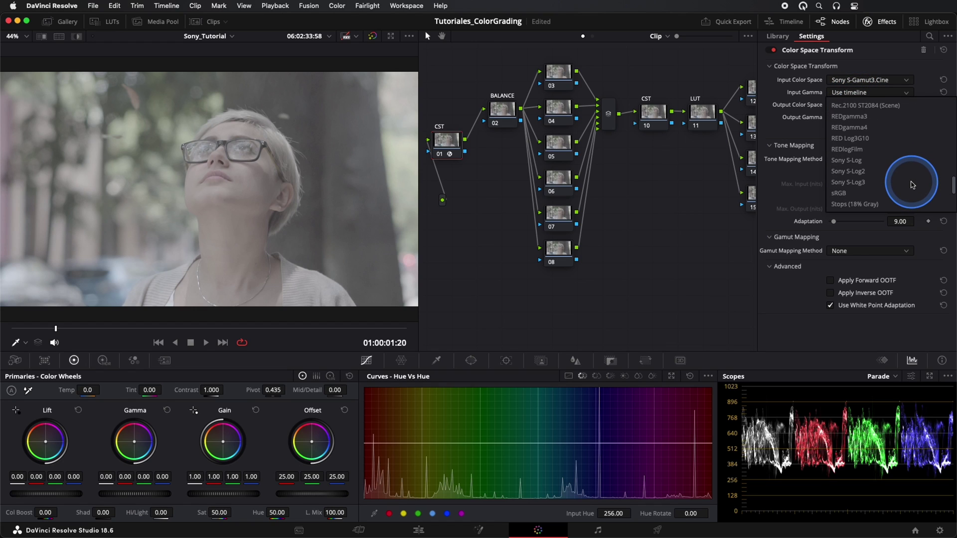
pyautogui.click(857, 183)
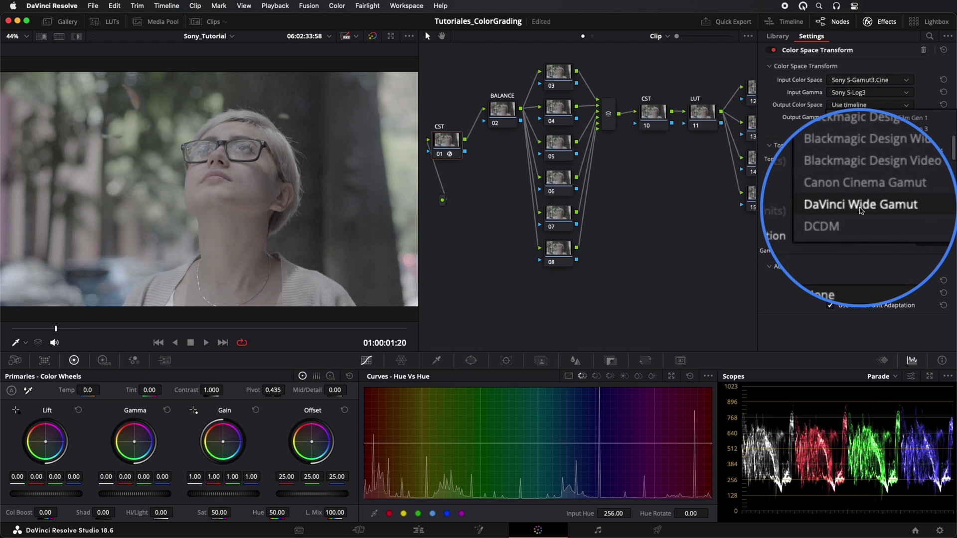
pyautogui.click(860, 209)
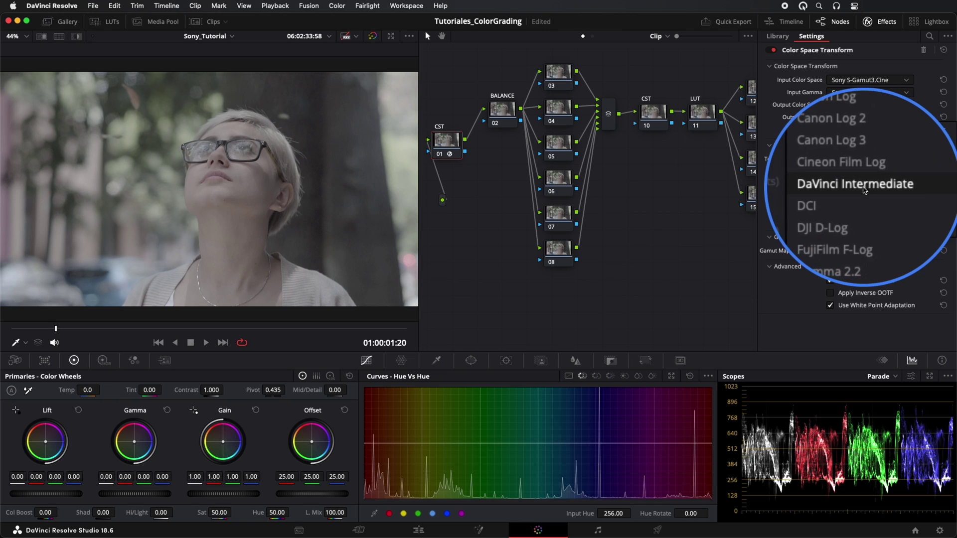
pyautogui.click(857, 189)
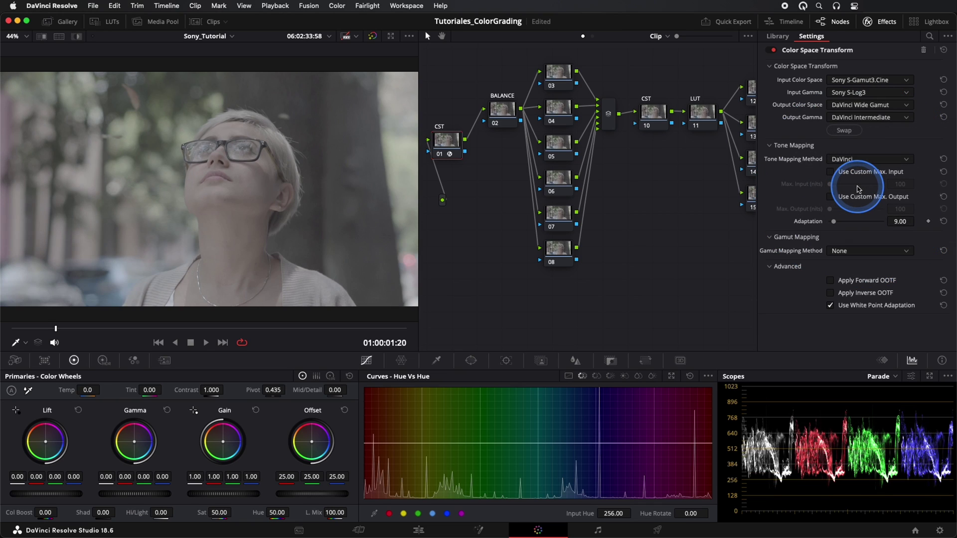
pyautogui.click(885, 23)
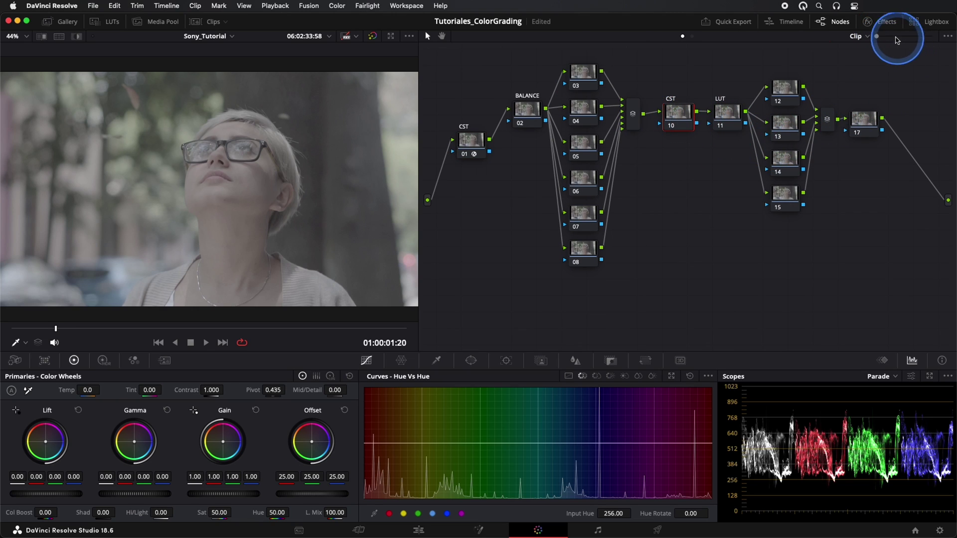
# Apply Color Space Transform to the second CST node with DaVinci Wide Gamut input color space and DaVinci Intermediate input gamma.
pyautogui.click(884, 24)
pyautogui.moveTo(723, 186); pyautogui.dragTo(637, 111)
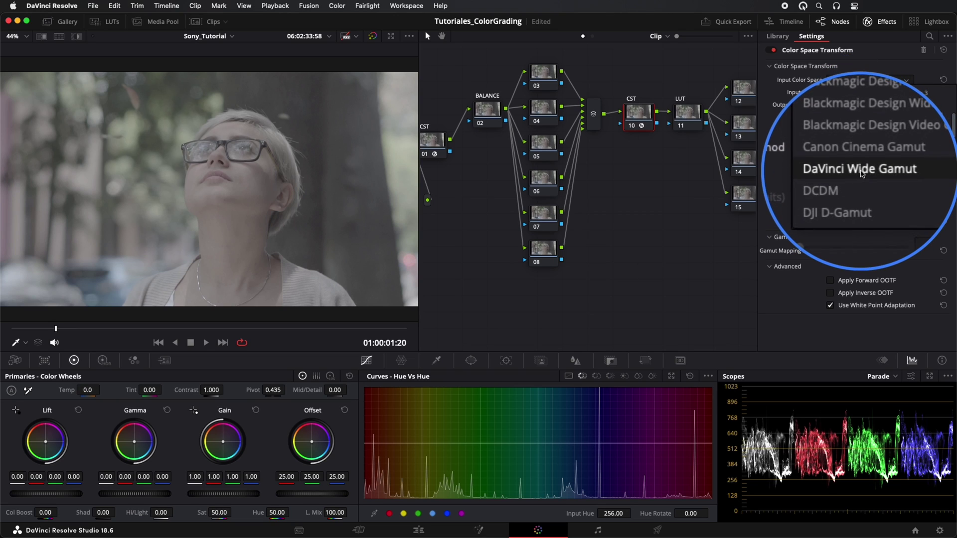
pyautogui.click(877, 169)
pyautogui.click(854, 95)
pyautogui.scroll(-3, 847, 144)
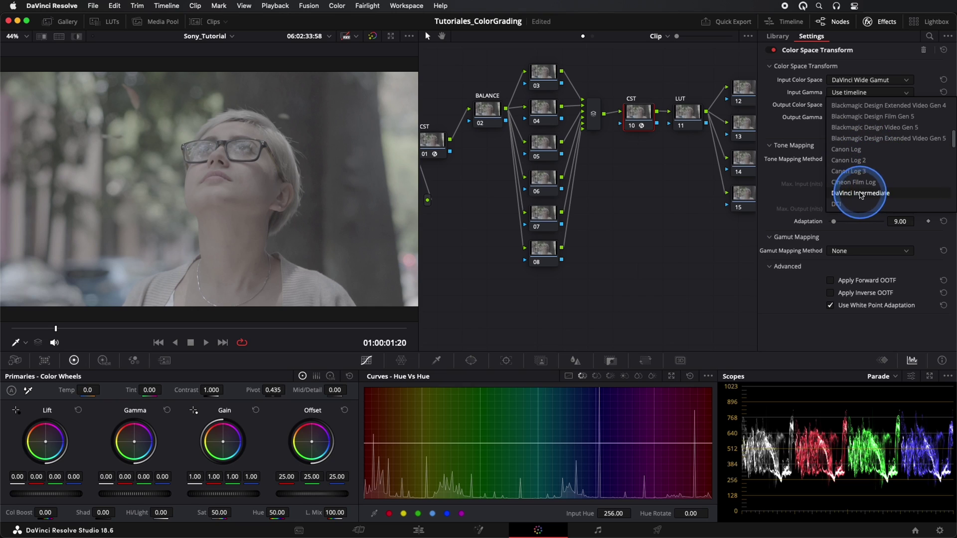
pyautogui.click(859, 195)
# Set the second CST node's output color space to Rec.709 and its output gamma to Cineon Film Log.
pyautogui.click(853, 104)
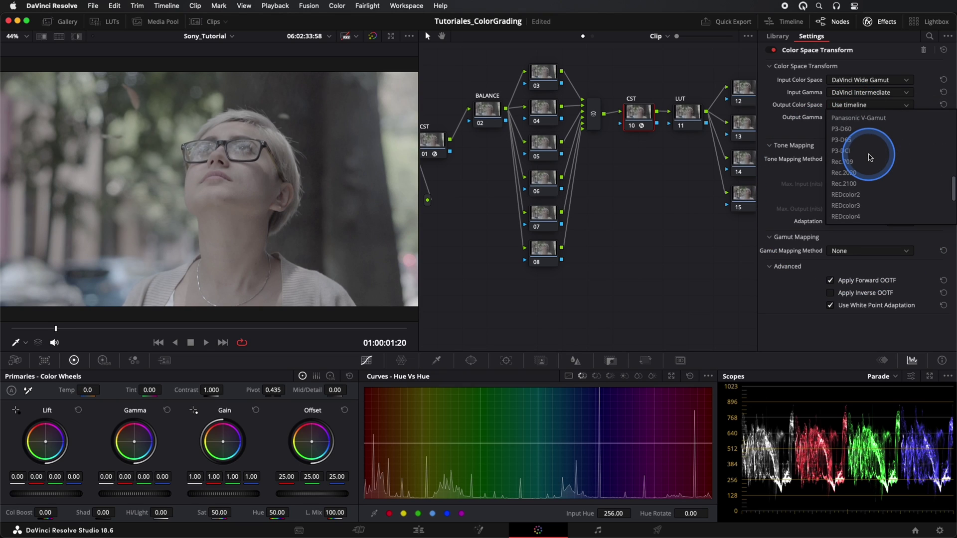
pyautogui.click(869, 159)
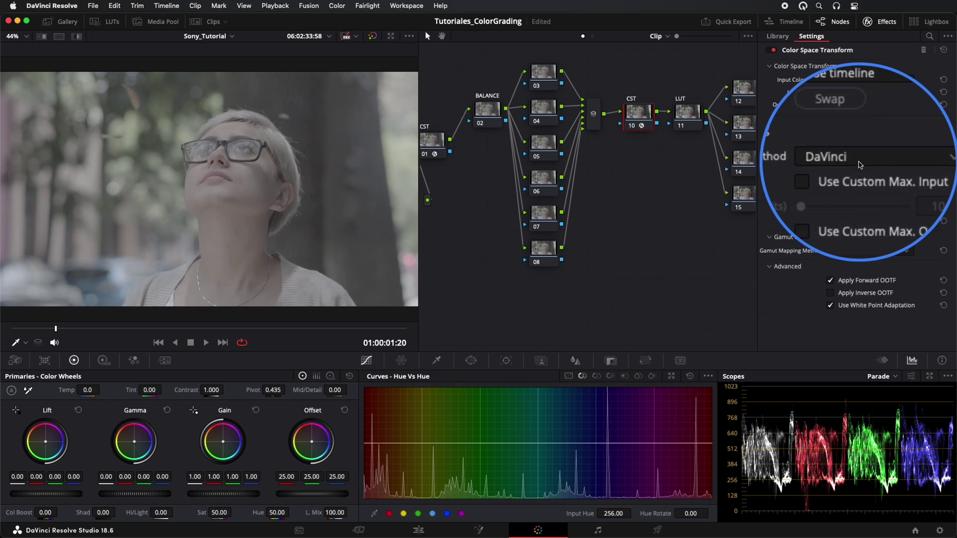
pyautogui.click(856, 118)
pyautogui.scroll(-10, 871, 175)
pyautogui.click(870, 180)
pyautogui.scroll(-3, 871, 179)
pyautogui.click(867, 186)
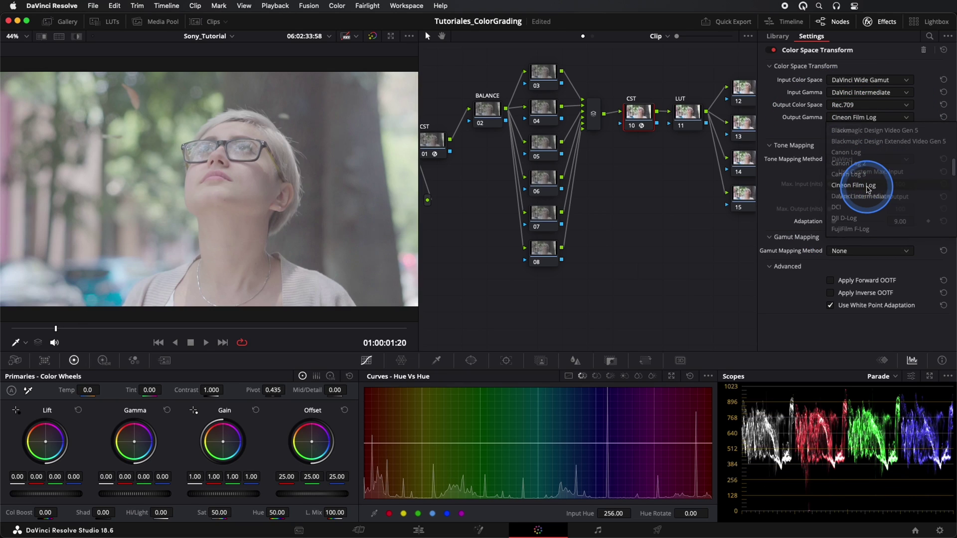
pyautogui.click(898, 38)
pyautogui.click(888, 22)
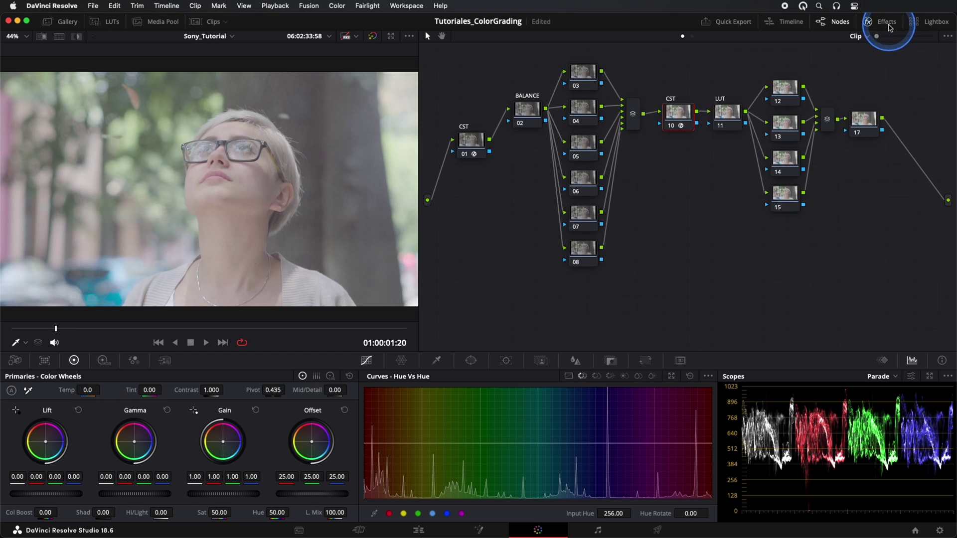
# Assign the Rec709 Kodak 2383 D65 film look to the LUT node.
pyautogui.click(731, 114)
pyautogui.rightClick(728, 116)
pyautogui.click(776, 233)
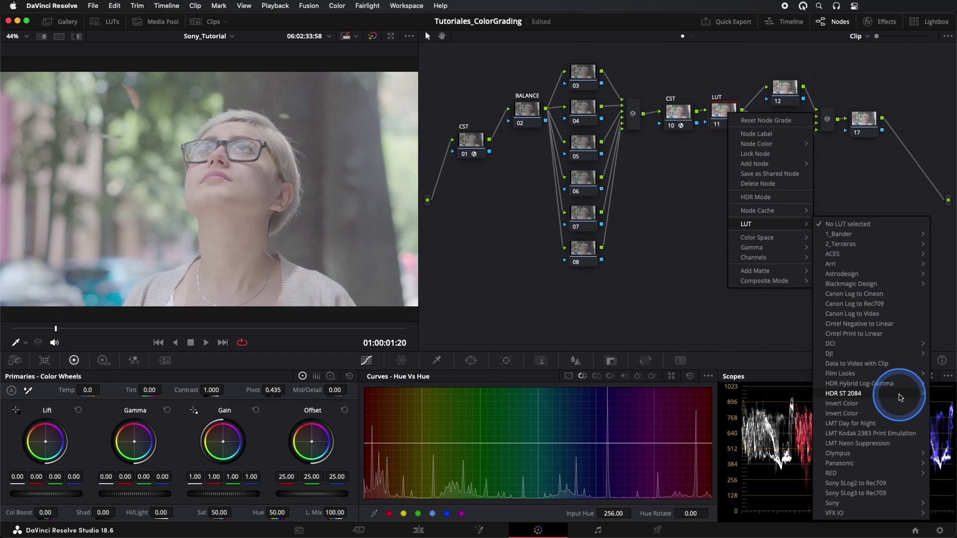
pyautogui.click(871, 374)
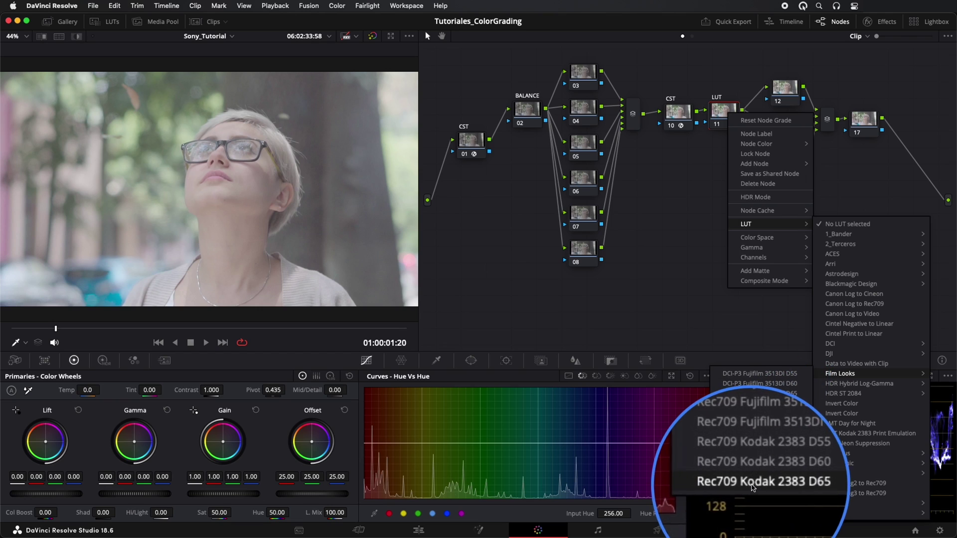
pyautogui.click(765, 486)
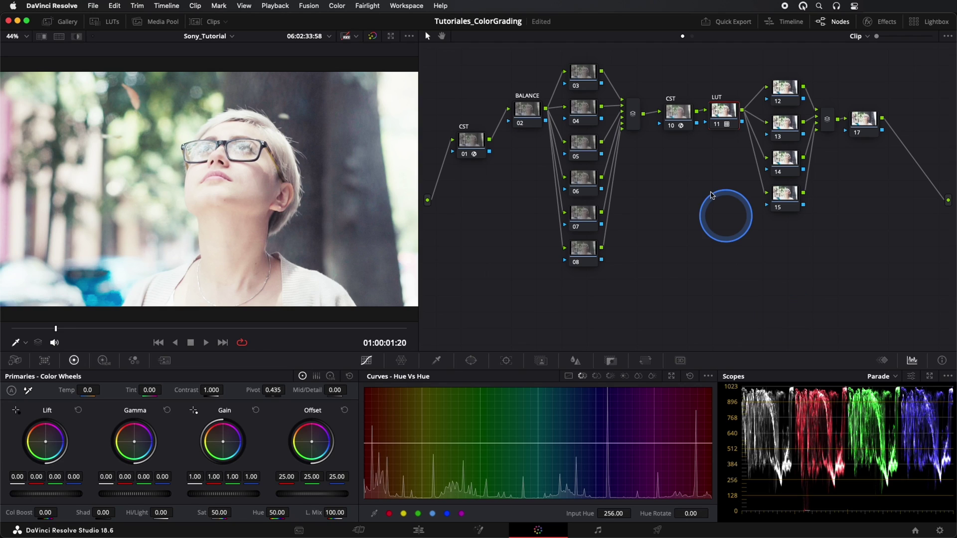
# Lower the BALANCE node's Offset to 9.25 and compare the image with the node disabled and enabled.
pyautogui.moveTo(530, 113); pyautogui.dragTo(524, 113)
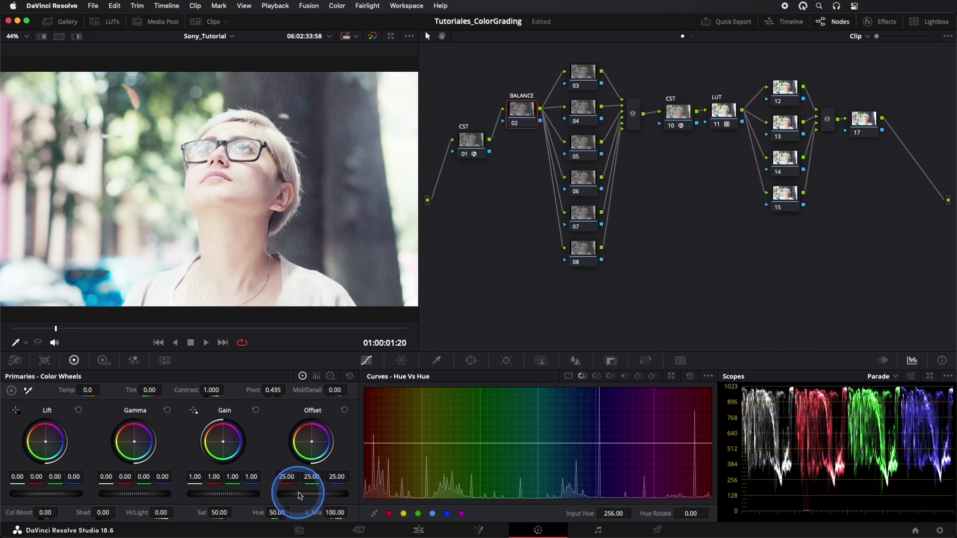
pyautogui.moveTo(329, 495); pyautogui.dragTo(198, 495)
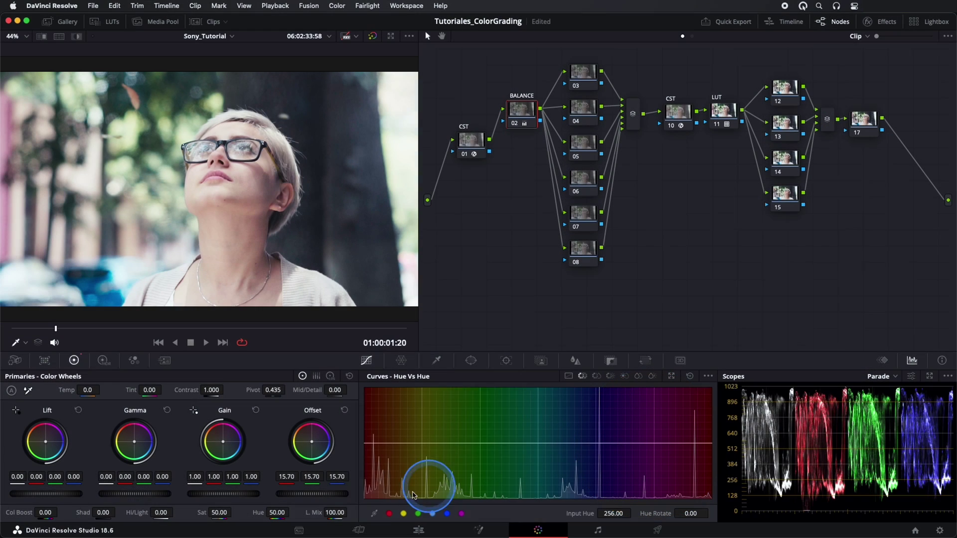
pyautogui.moveTo(330, 494); pyautogui.dragTo(196, 496)
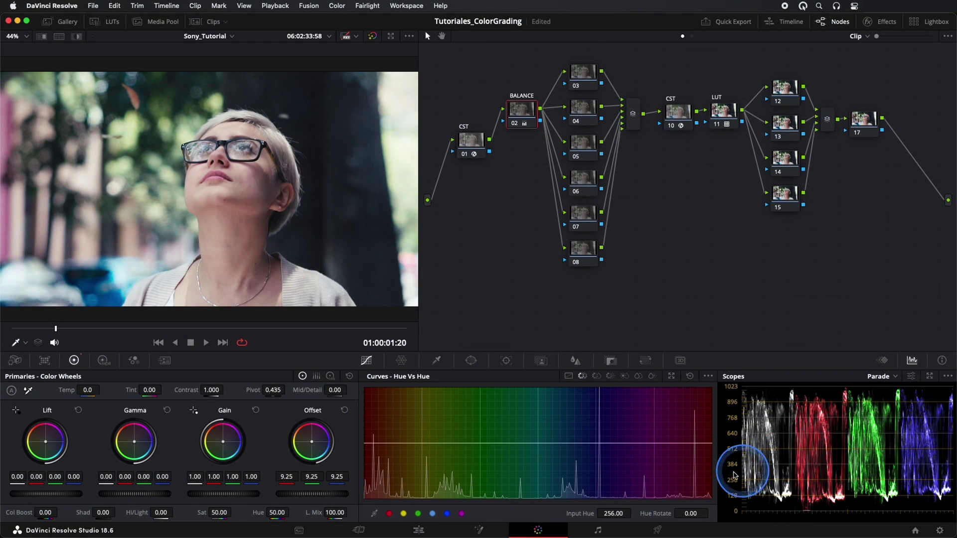
pyautogui.press('super+d')
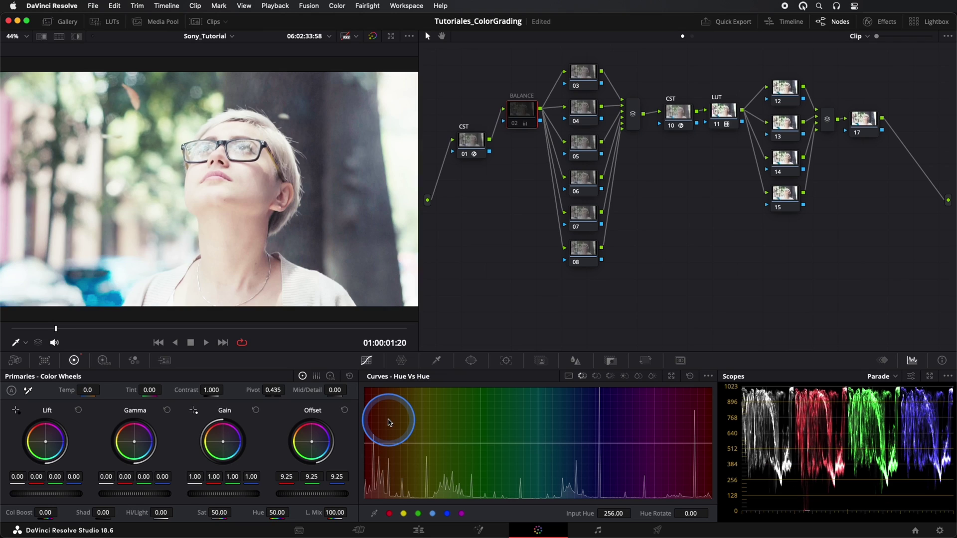
pyautogui.press('super+d')
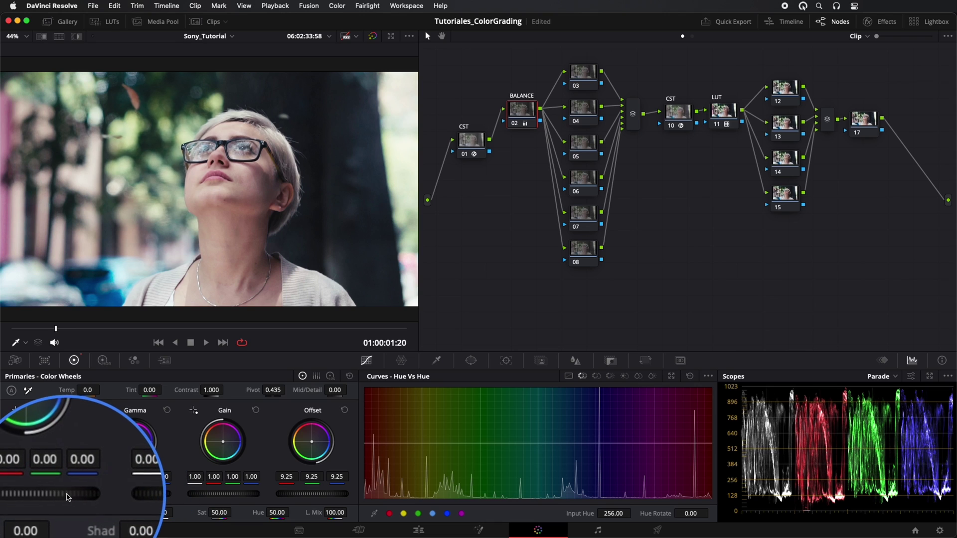
# Lower the BALANCE node's Lift and Gamma to -0.01 each and fine-tune Gain at 1.00.
pyautogui.moveTo(69, 496); pyautogui.dragTo(63, 495)
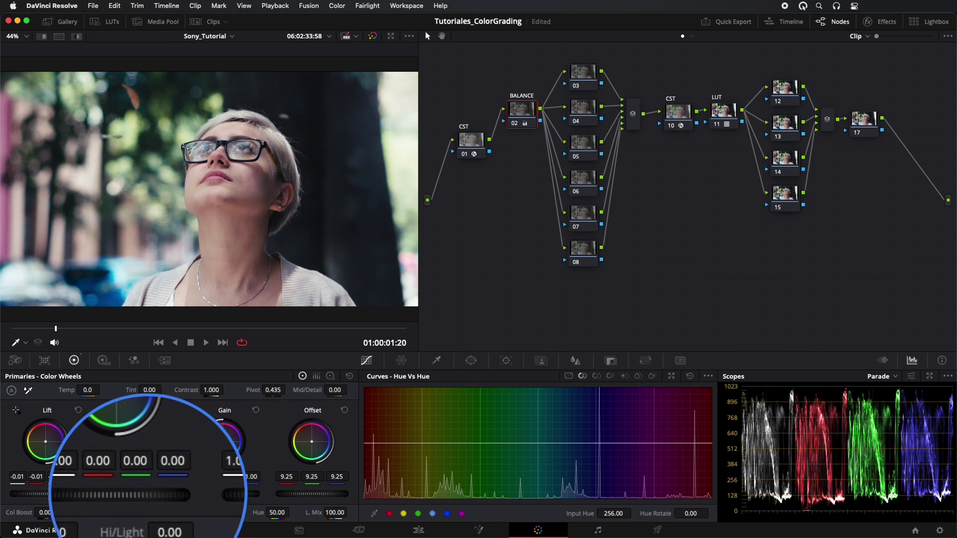
pyautogui.moveTo(142, 492); pyautogui.dragTo(135, 492)
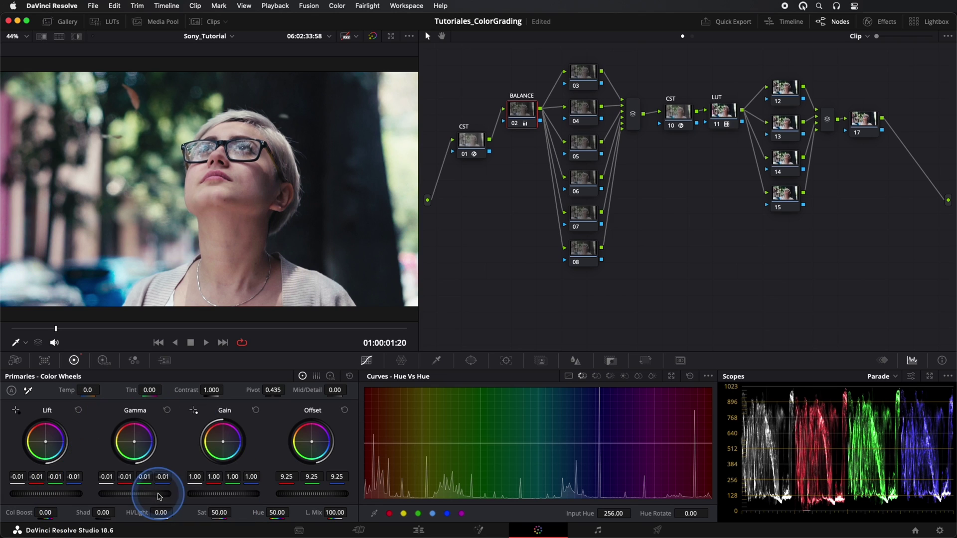
pyautogui.moveTo(220, 494)
pyautogui.mouseDown()
pyautogui.moveTo(238, 494)
pyautogui.moveTo(218, 494)
pyautogui.mouseUp()
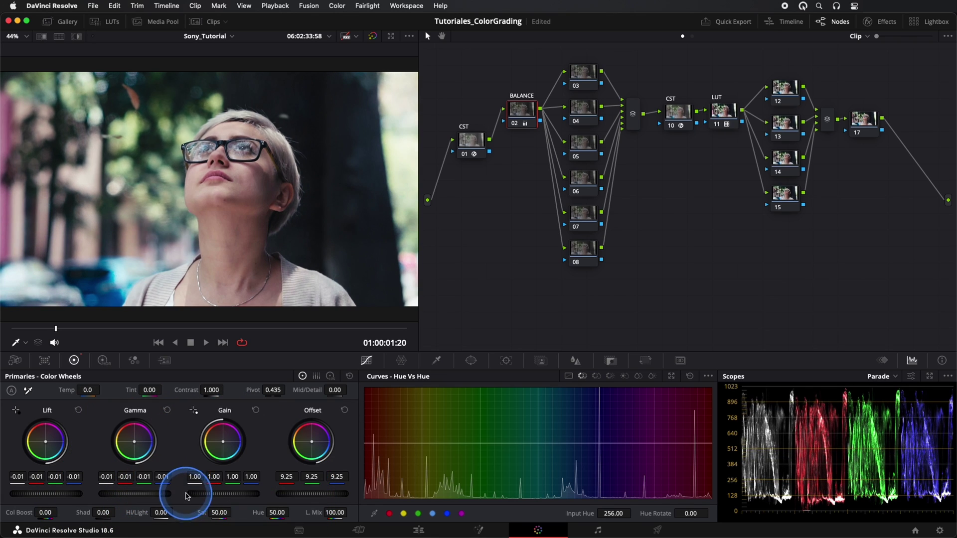
# Set the BALANCE node's saturation to 56 and its color temperature to -50.
pyautogui.moveTo(221, 512); pyautogui.dragTo(236, 512)
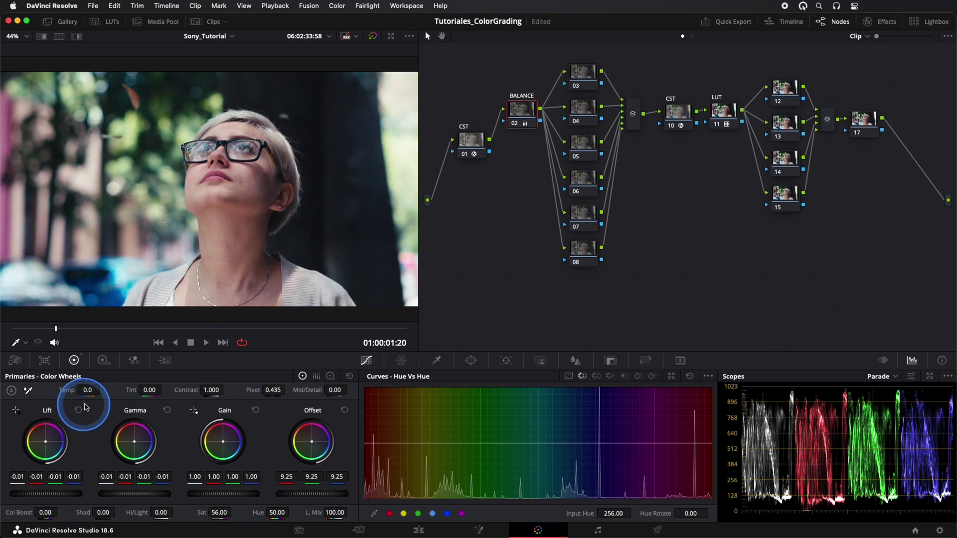
pyautogui.moveTo(88, 391); pyautogui.dragTo(85, 391)
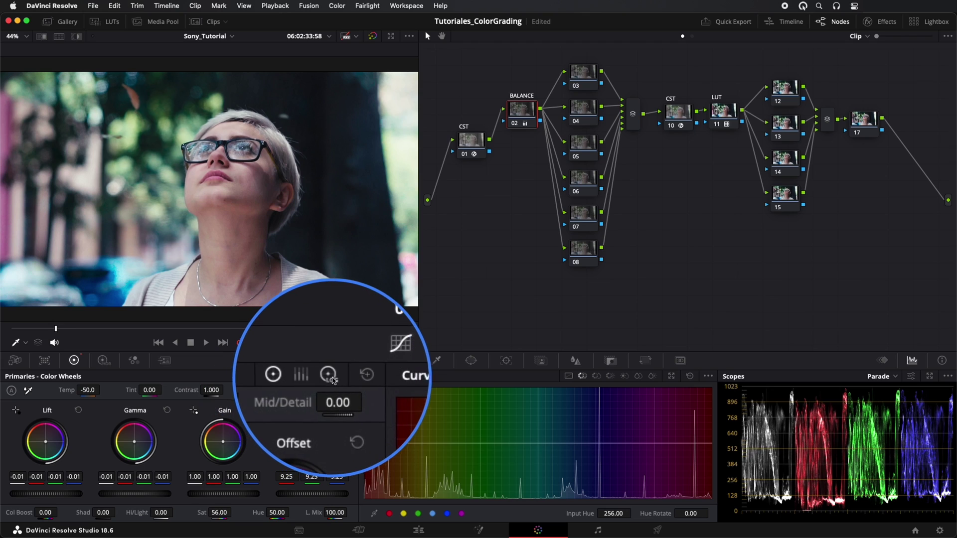
# Using the Log wheels, shift the BALANCE node's Shadow color toward blue and darken it to red -0.05, green -0.03 and blue -0.03.
pyautogui.click(330, 377)
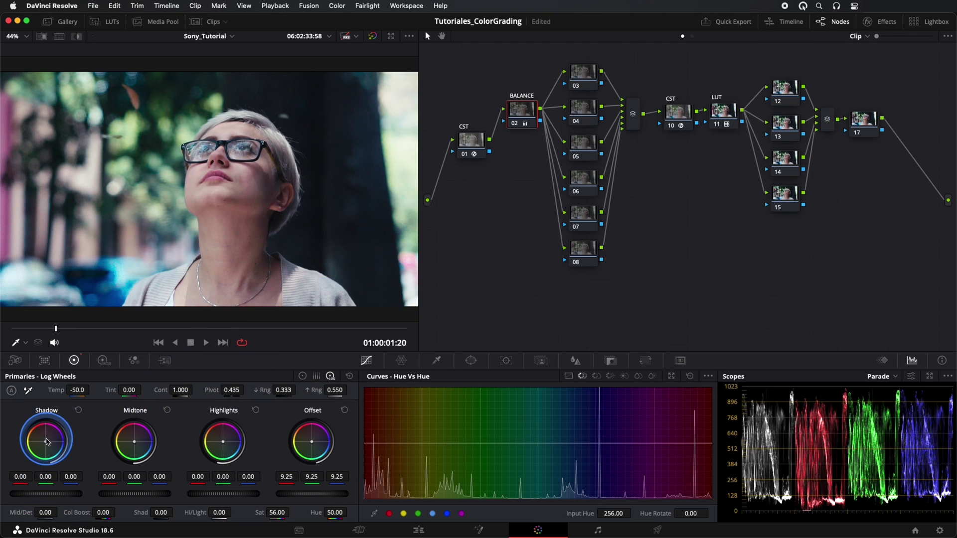
pyautogui.moveTo(45, 442); pyautogui.dragTo(46, 444)
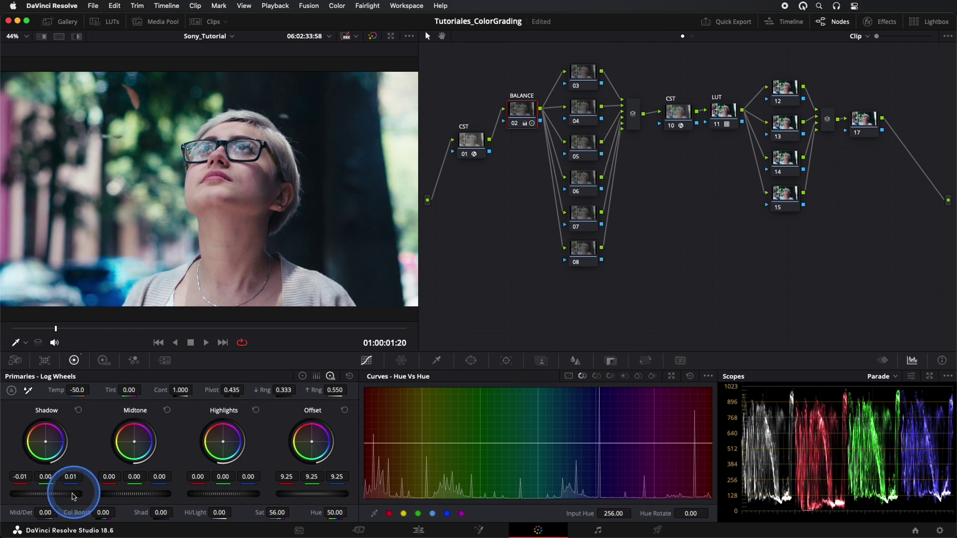
pyautogui.moveTo(63, 494); pyautogui.dragTo(25, 493)
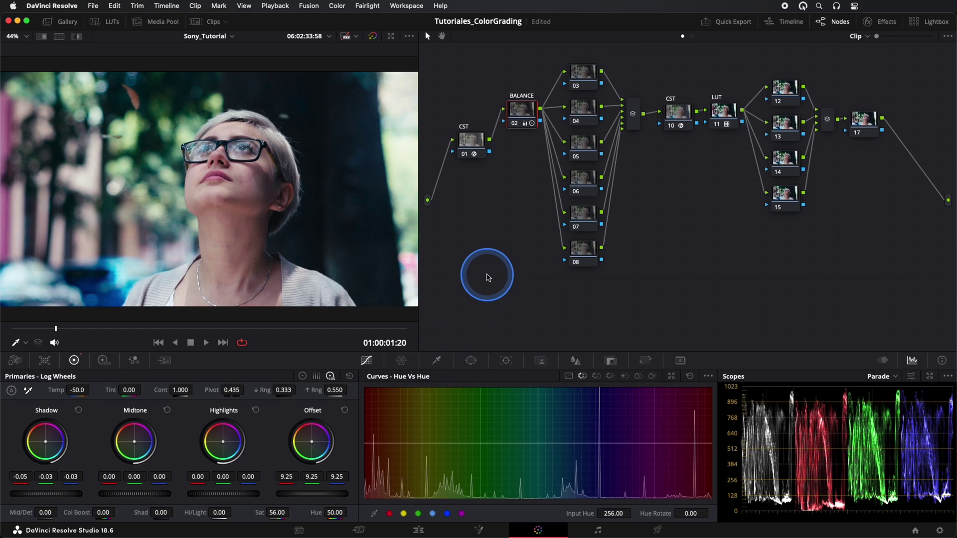
# On node 12, warm the Gain to red 1.02, green 1.00 and blue 0.97, and nudge Gamma slightly toward red.
pyautogui.click(784, 92)
pyautogui.moveTo(783, 88); pyautogui.dragTo(784, 88)
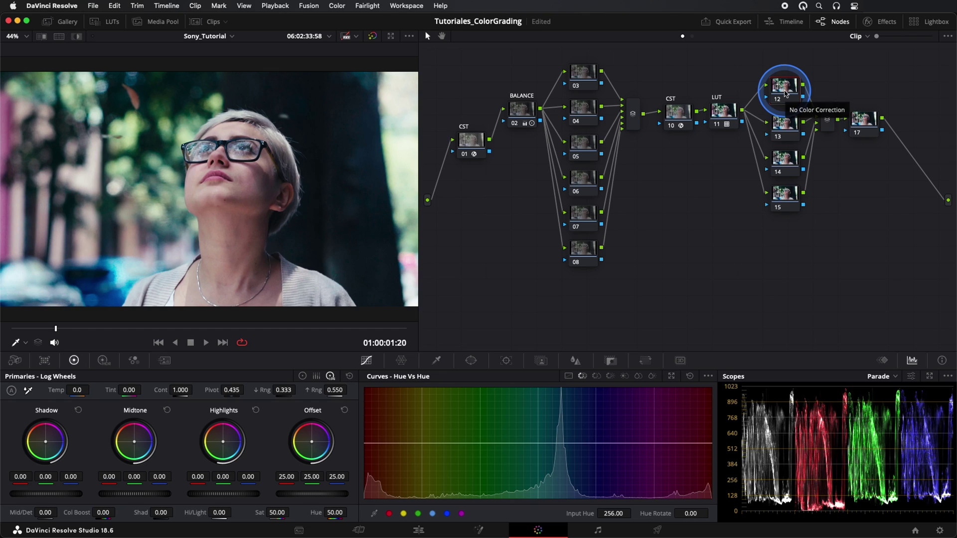
pyautogui.click(302, 375)
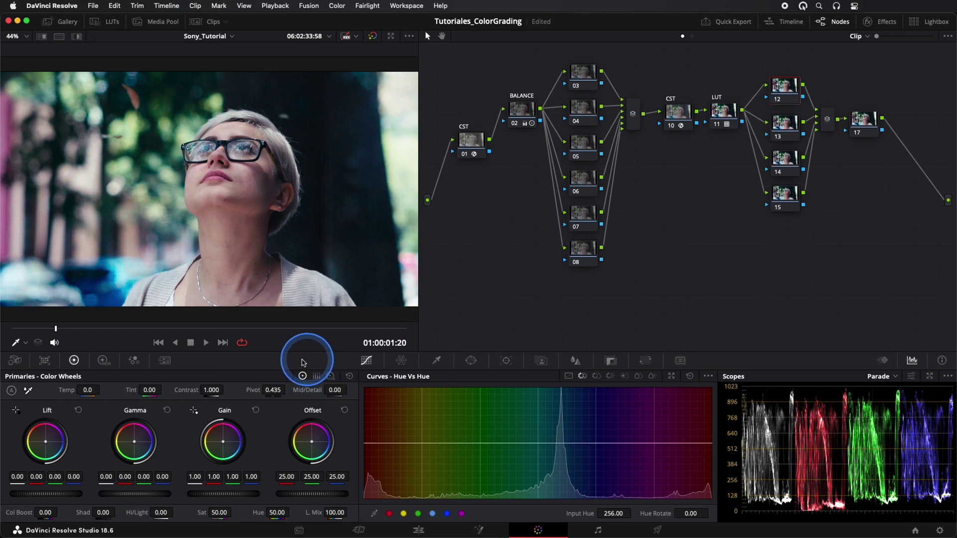
pyautogui.moveTo(223, 444); pyautogui.dragTo(225, 442)
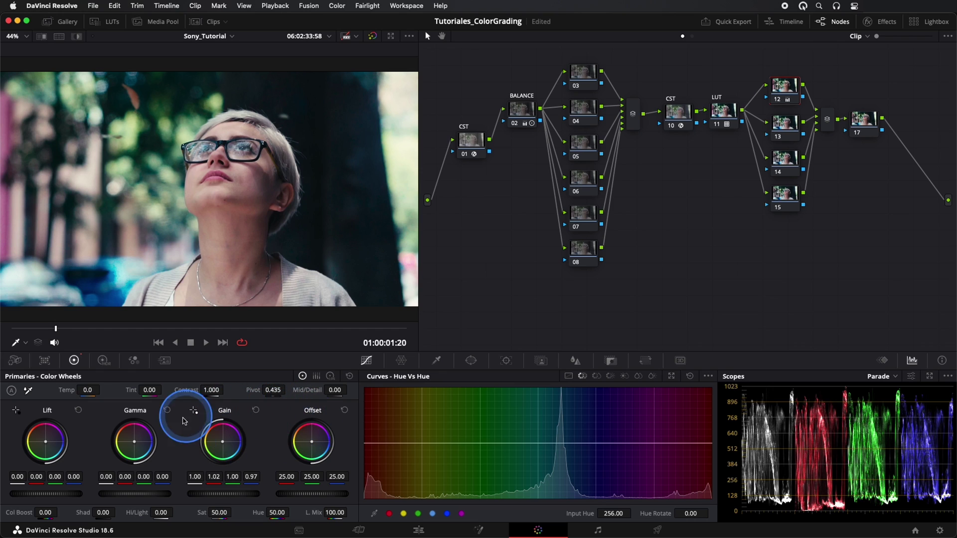
pyautogui.moveTo(135, 442); pyautogui.dragTo(133, 441)
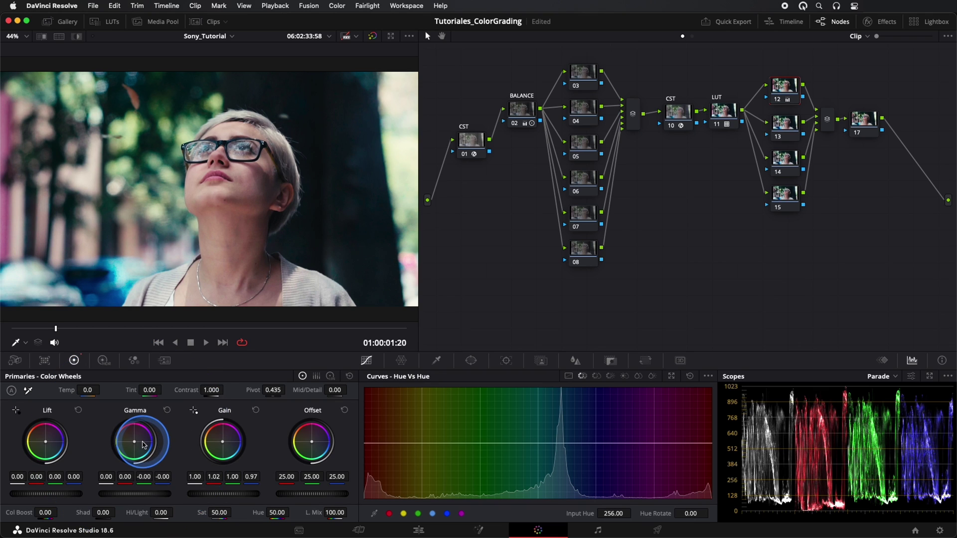
# At 01:00:03:48, add a gradient window to node 03 over the left background, rotated -62.43 with Pan 42.16, Tilt 53.45 and softness 5.24.
pyautogui.moveTo(119, 328); pyautogui.dragTo(139, 334)
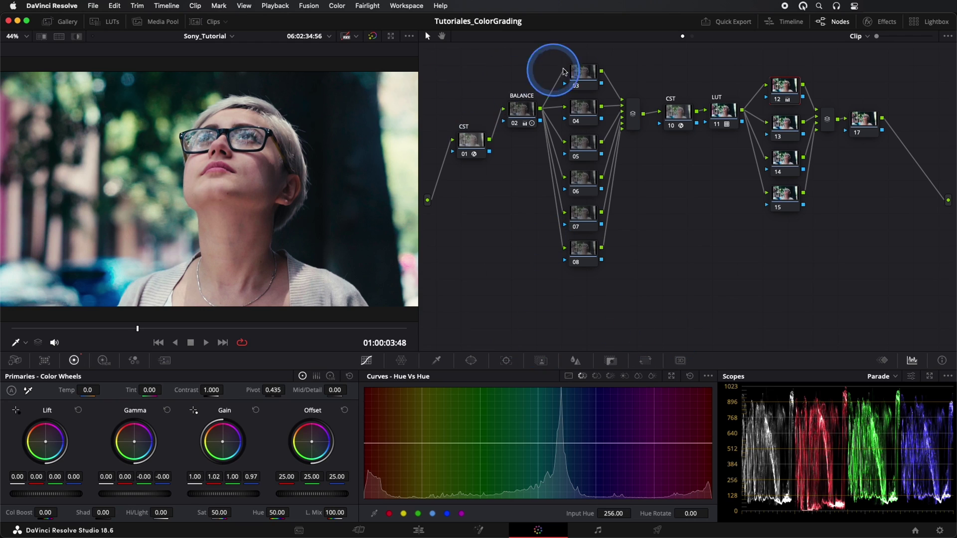
pyautogui.click(584, 75)
pyautogui.click(465, 364)
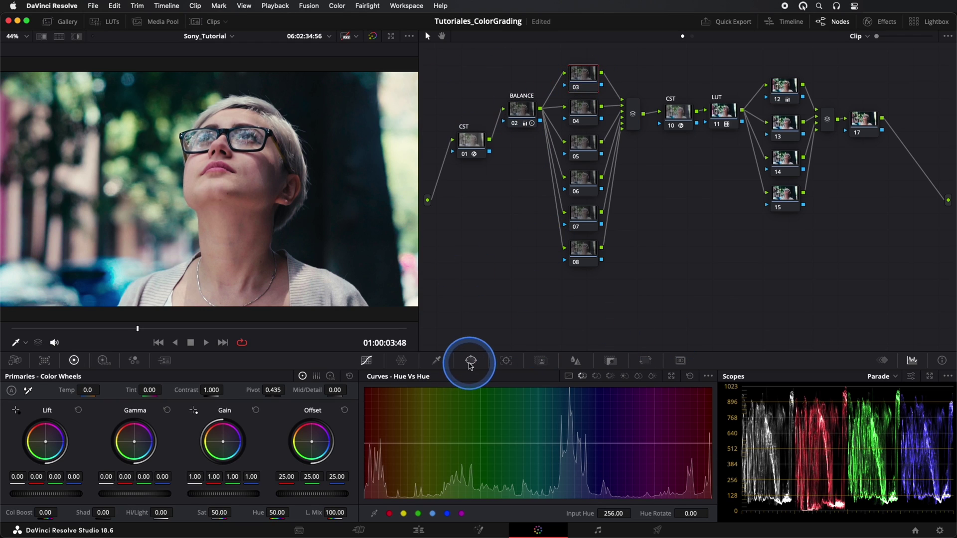
pyautogui.click(382, 515)
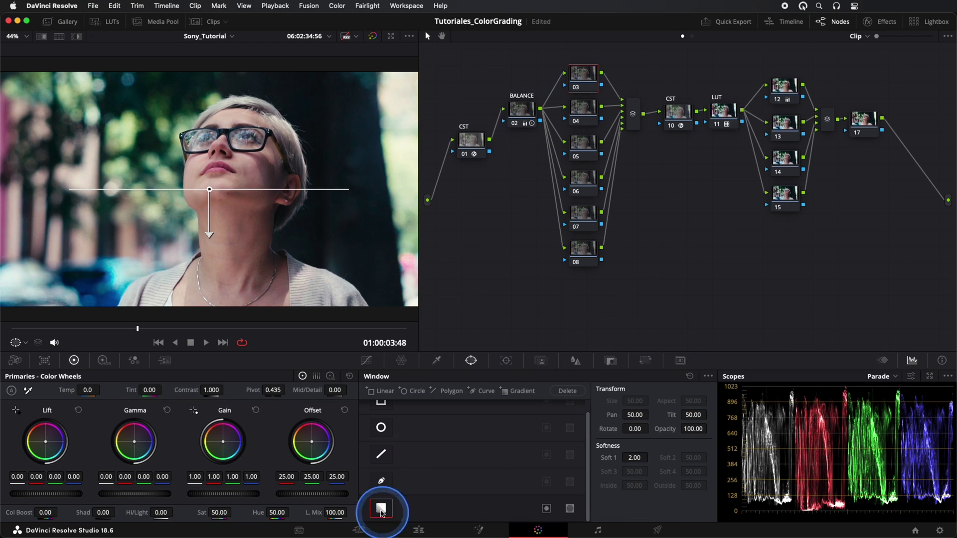
pyautogui.moveTo(209, 191); pyautogui.dragTo(168, 182)
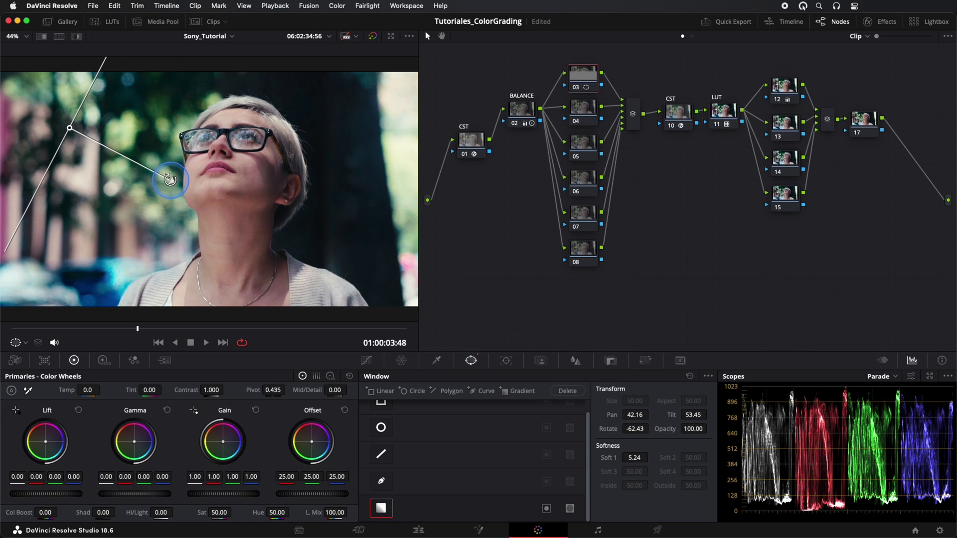
# Grade node 03 with contrast 1.020, Gamma -0.01 and a warm Gain tint, and adjust its gradient to rotation -59.23 and softness 5.73.
pyautogui.moveTo(215, 393); pyautogui.dragTo(213, 390)
pyautogui.moveTo(156, 492); pyautogui.dragTo(139, 492)
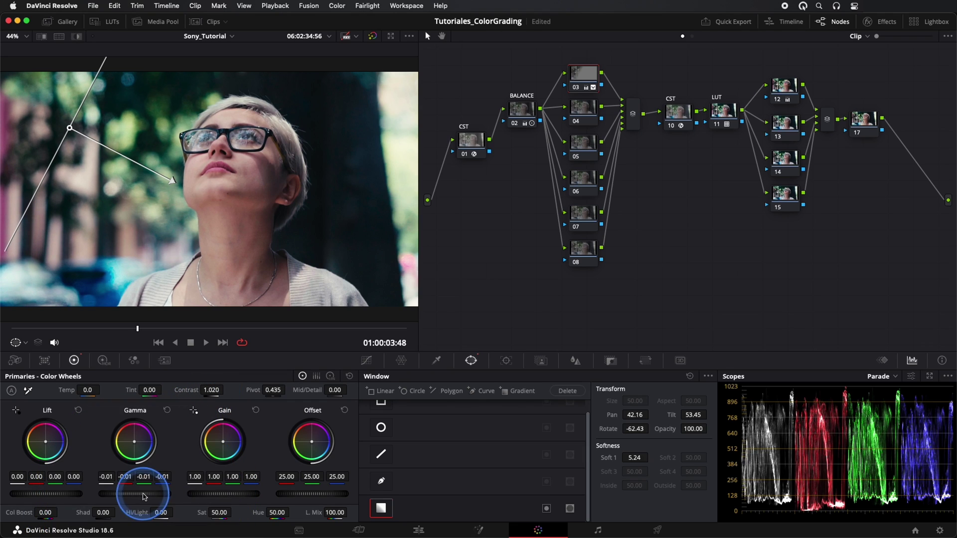
pyautogui.moveTo(223, 443); pyautogui.dragTo(221, 439)
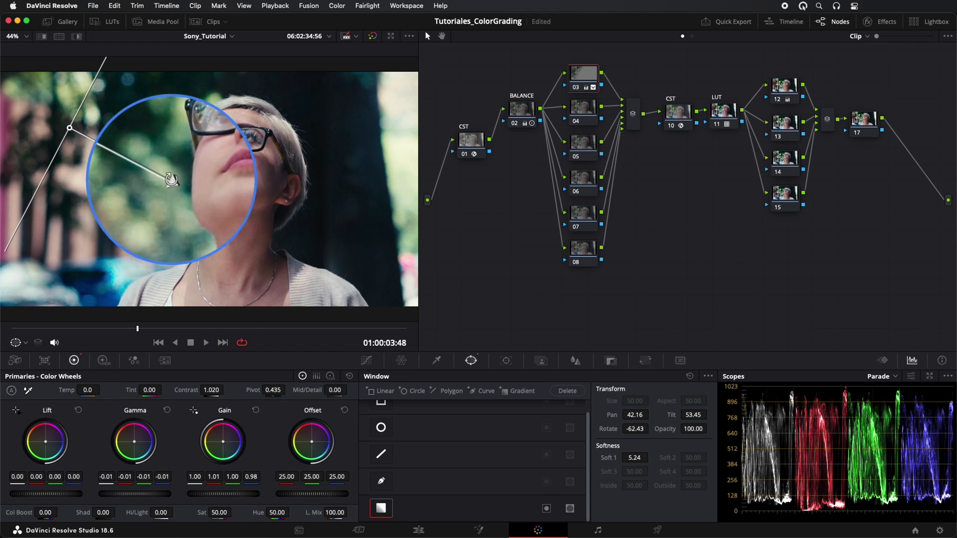
pyautogui.moveTo(170, 179); pyautogui.dragTo(177, 189)
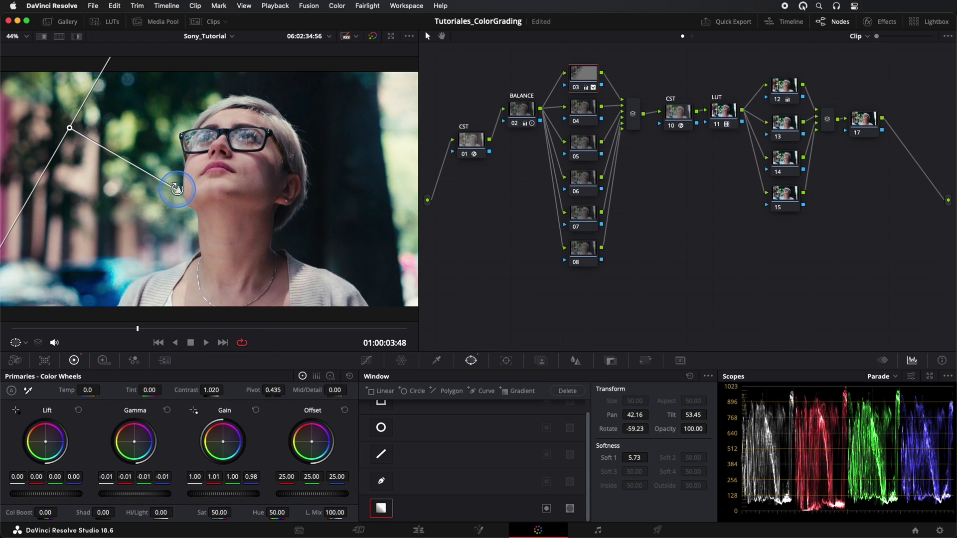
# Add a gradient window to node 04 at the image's right edge, rotated 83.23 with softness 2.72, and set the node's Hi/Light to -72.
pyautogui.click(584, 114)
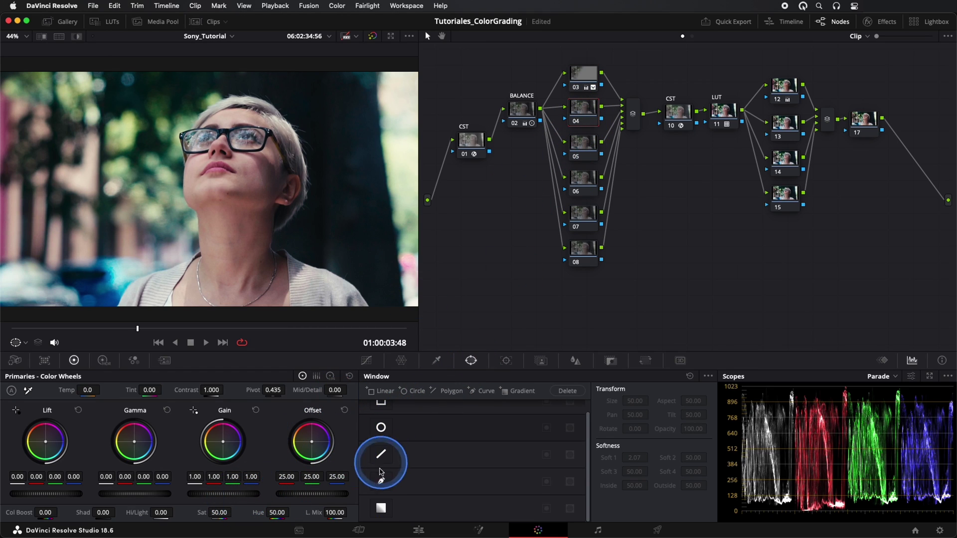
pyautogui.click(381, 508)
pyautogui.moveTo(212, 189); pyautogui.dragTo(397, 156)
pyautogui.moveTo(391, 199); pyautogui.dragTo(336, 165)
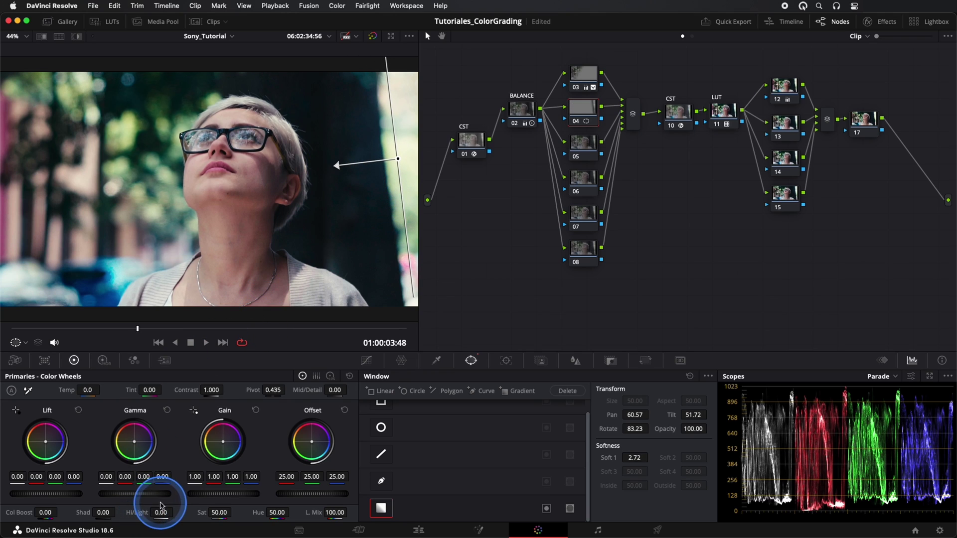
pyautogui.moveTo(161, 513); pyautogui.dragTo(90, 512)
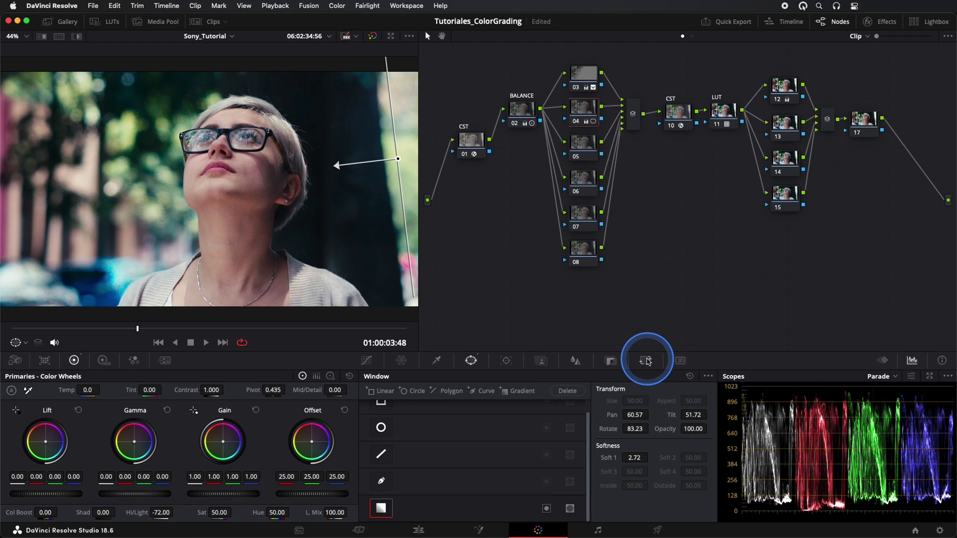
# Sample the woman's skin tones with the HSL qualifier on node 05.
pyautogui.click(583, 145)
pyautogui.scroll(-8, 279, 228)
pyautogui.scroll(7, 267, 230)
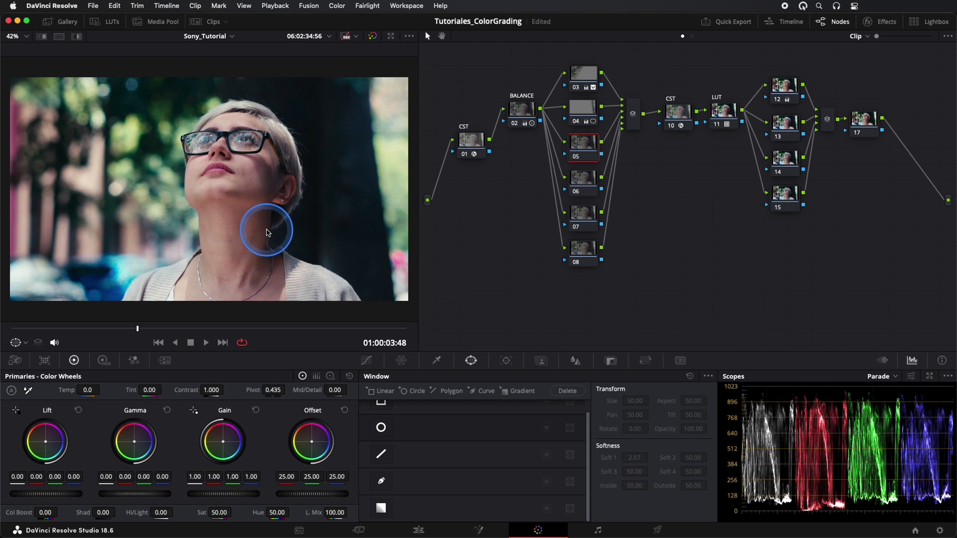
pyautogui.click(434, 361)
pyautogui.scroll(3, 245, 178)
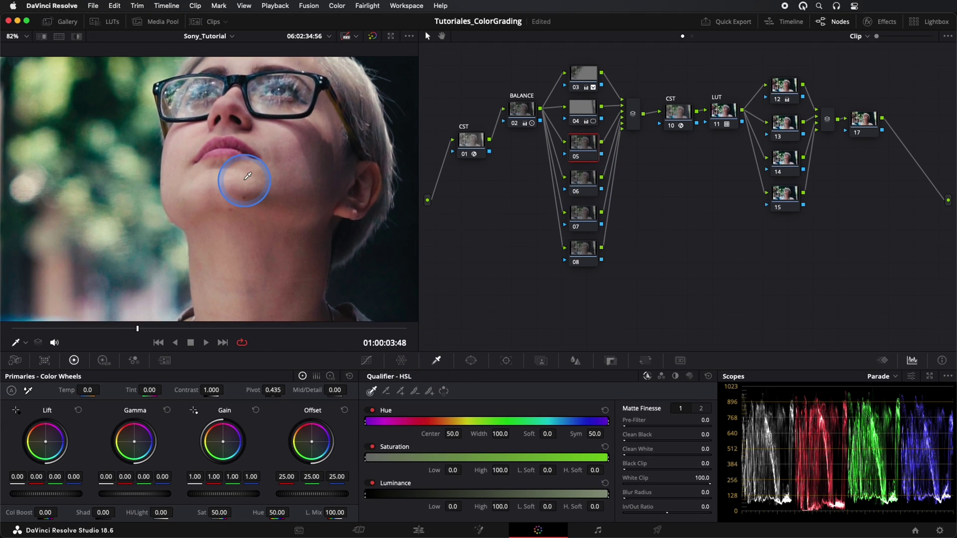
pyautogui.scroll(-3, 248, 175)
pyautogui.moveTo(258, 162); pyautogui.dragTo(244, 202)
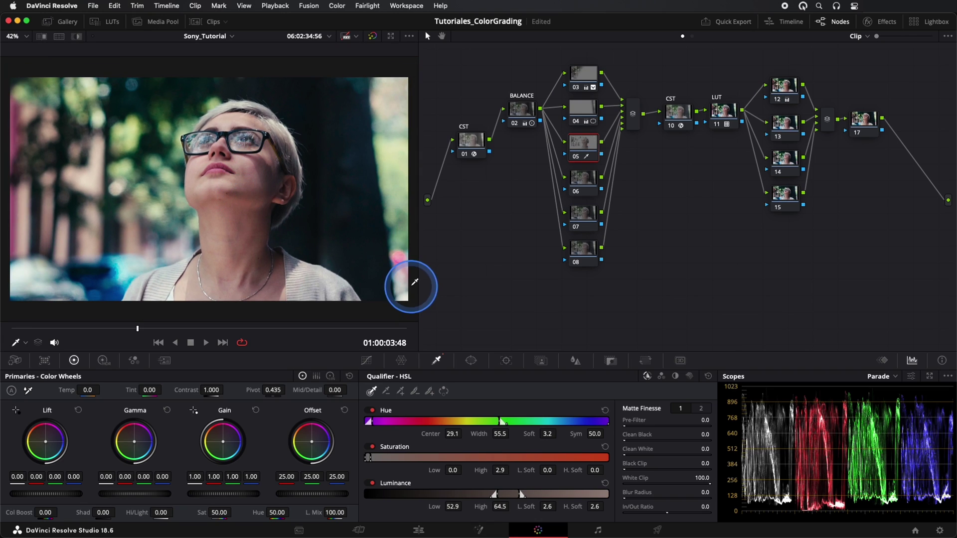
# Preview node 05's key with Highlight and narrow it to hue Width 31.5, luminance Low 54.7 and saturation Low 0.3.
pyautogui.click(76, 37)
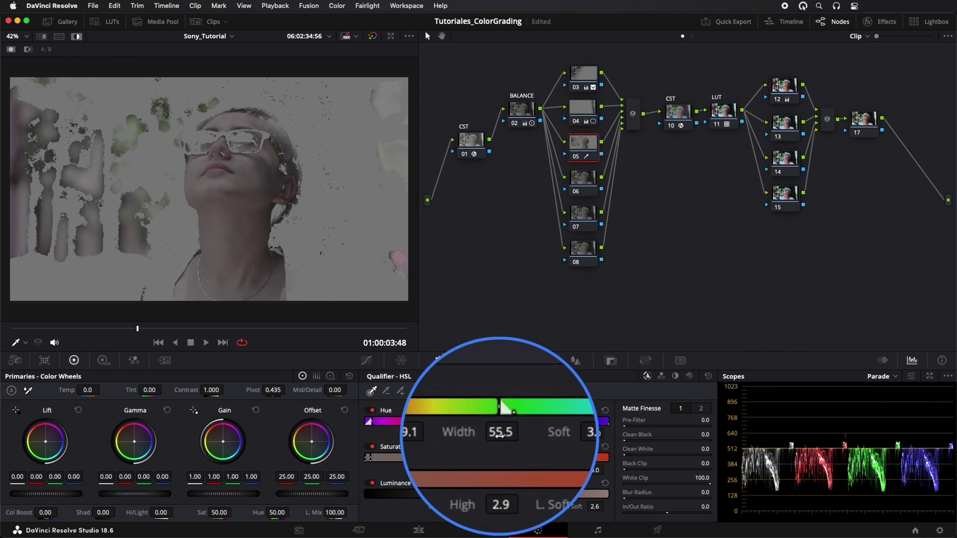
pyautogui.moveTo(500, 434); pyautogui.dragTo(388, 429)
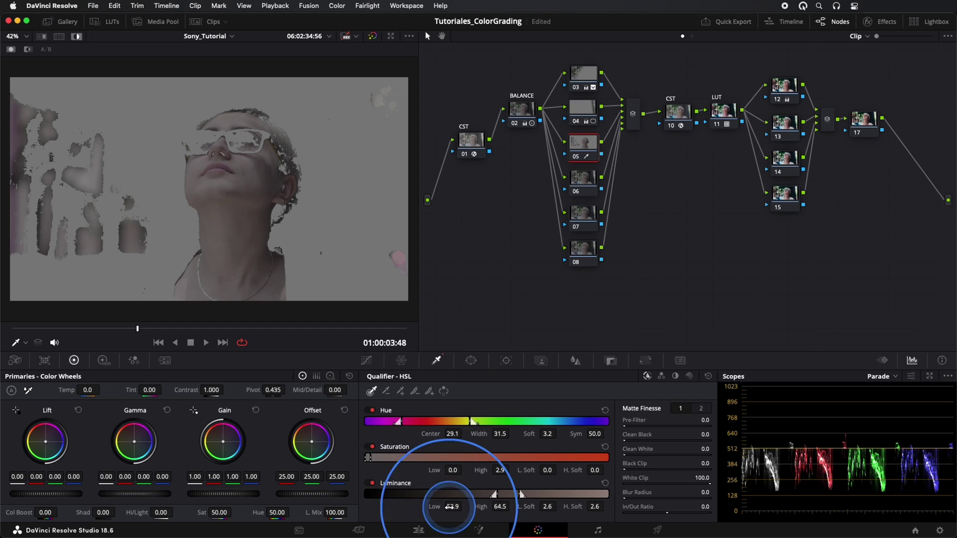
pyautogui.moveTo(448, 506); pyautogui.dragTo(456, 506)
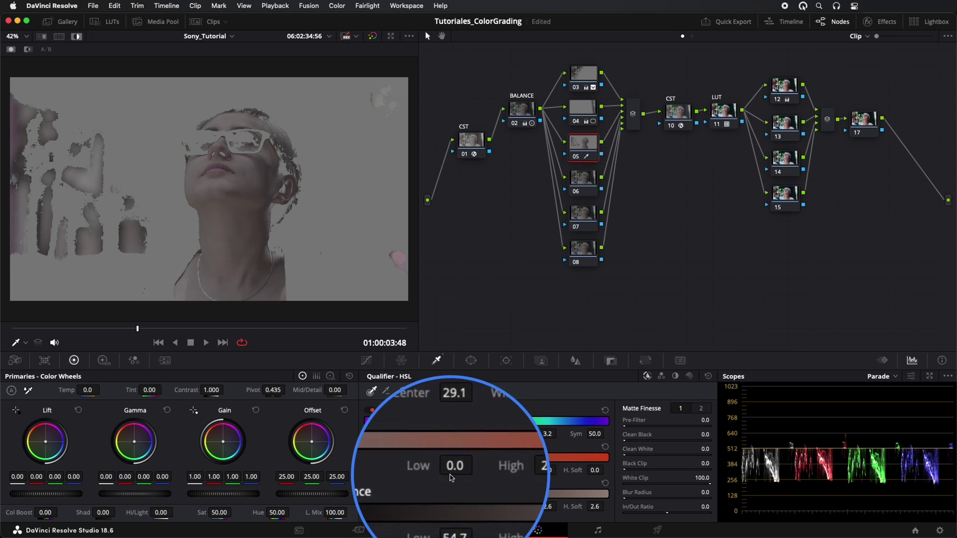
pyautogui.moveTo(452, 469); pyautogui.dragTo(453, 470)
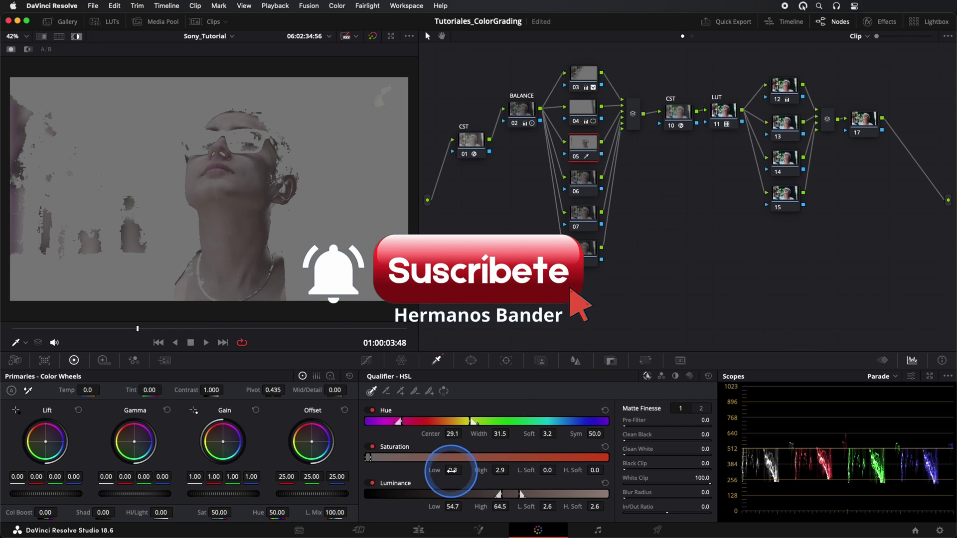
# Refine the skin key with Clean Black 82.3, Blur Radius 38.3 and saturation Low 0.4, and turn off the Highlight preview.
pyautogui.moveTo(629, 441); pyautogui.dragTo(835, 439)
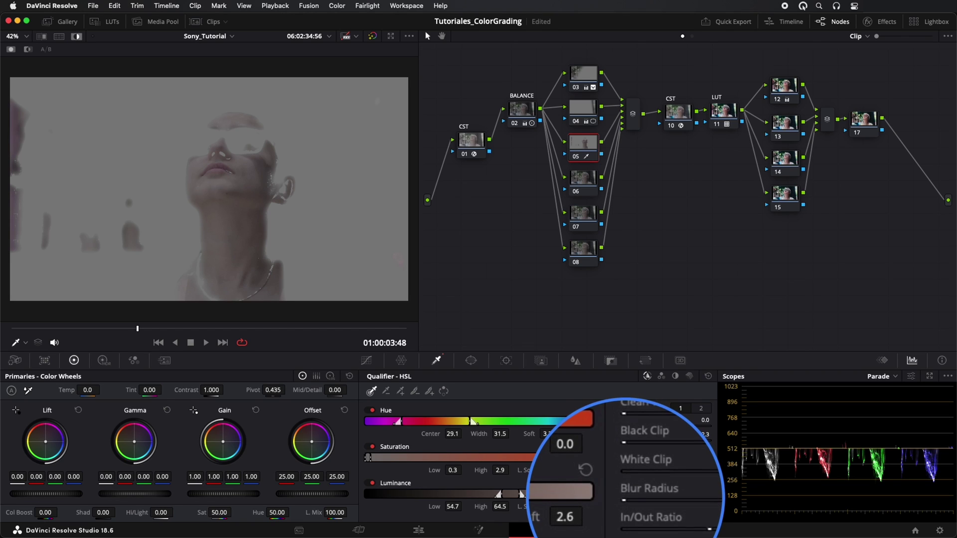
pyautogui.moveTo(641, 496); pyautogui.dragTo(816, 499)
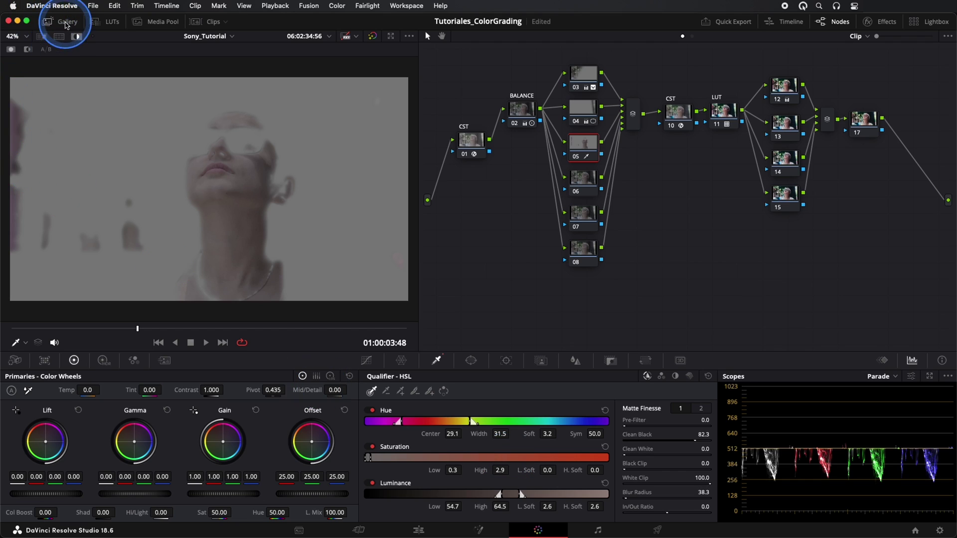
pyautogui.click(76, 36)
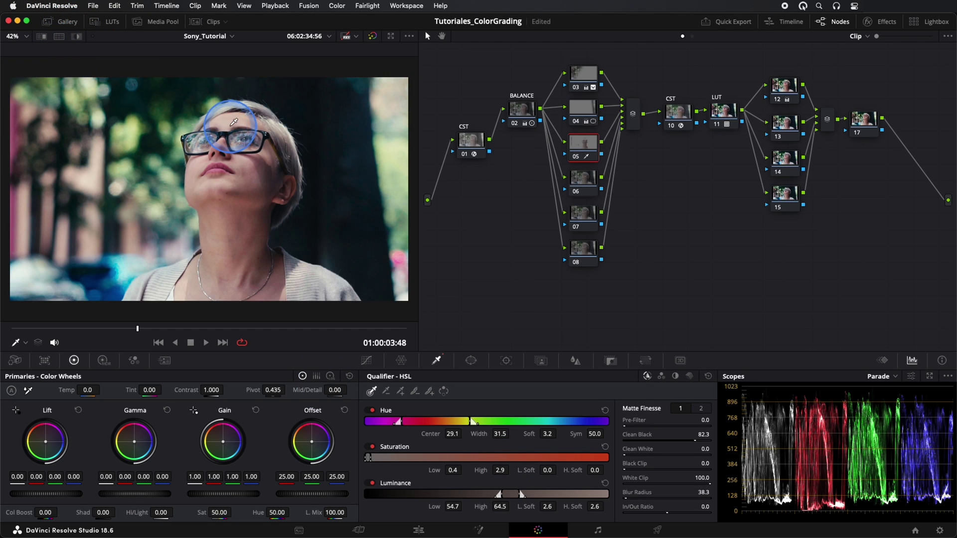
# Soften the keyed skin on node 05 by setting Mid/Detail to -50, and slightly shift the Gamma tint.
pyautogui.scroll(4, 286, 167)
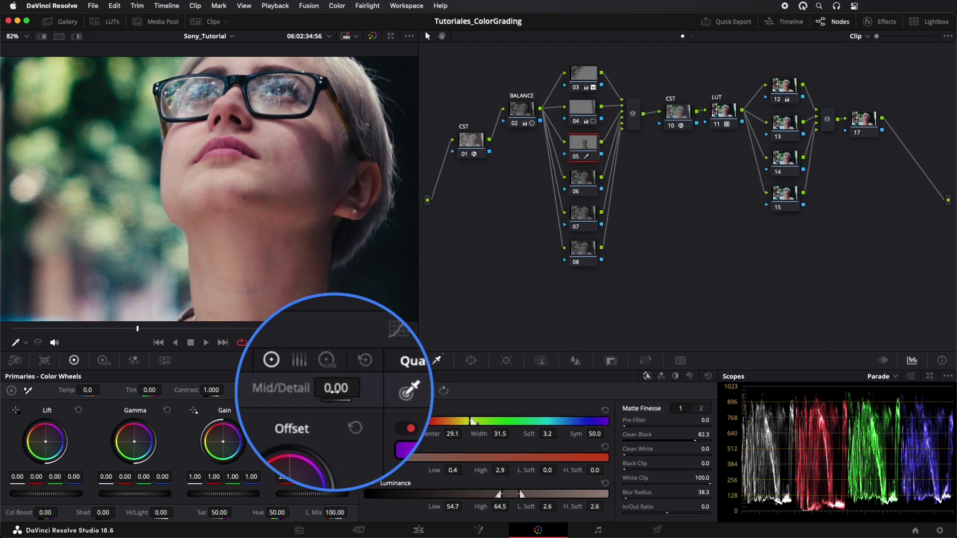
pyautogui.moveTo(339, 390); pyautogui.dragTo(197, 391)
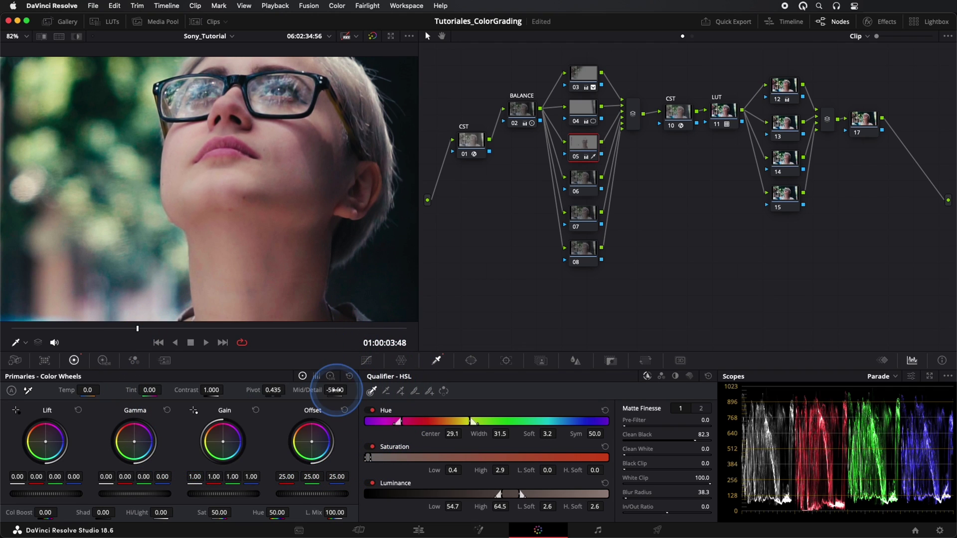
pyautogui.hotkey('shift', 'z')
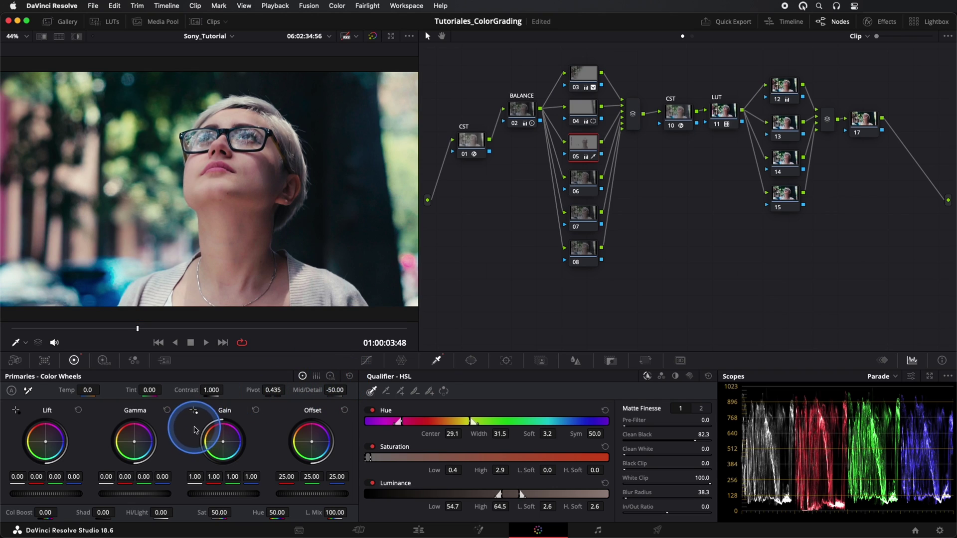
pyautogui.moveTo(134, 441); pyautogui.dragTo(134, 441)
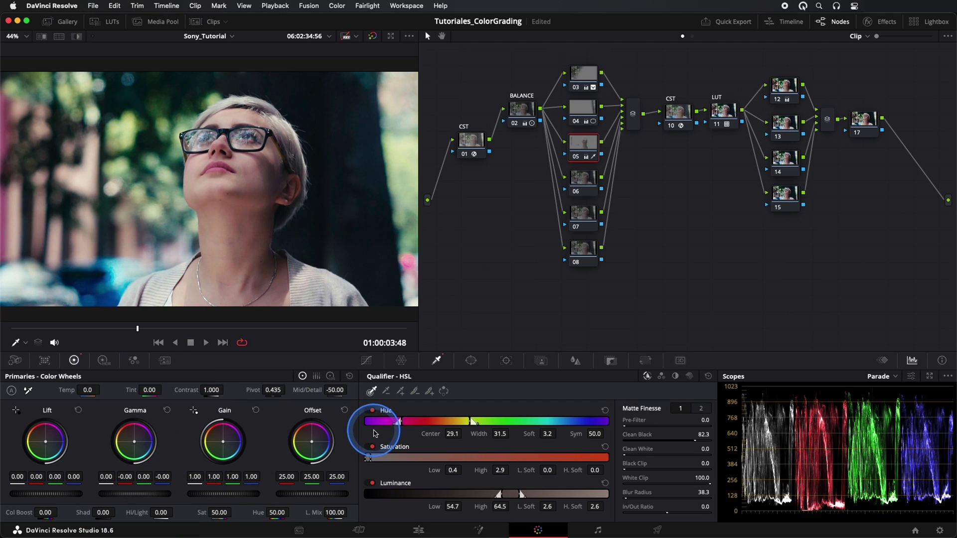
pyautogui.scroll(-2, 359, 267)
pyautogui.scroll(4, 359, 266)
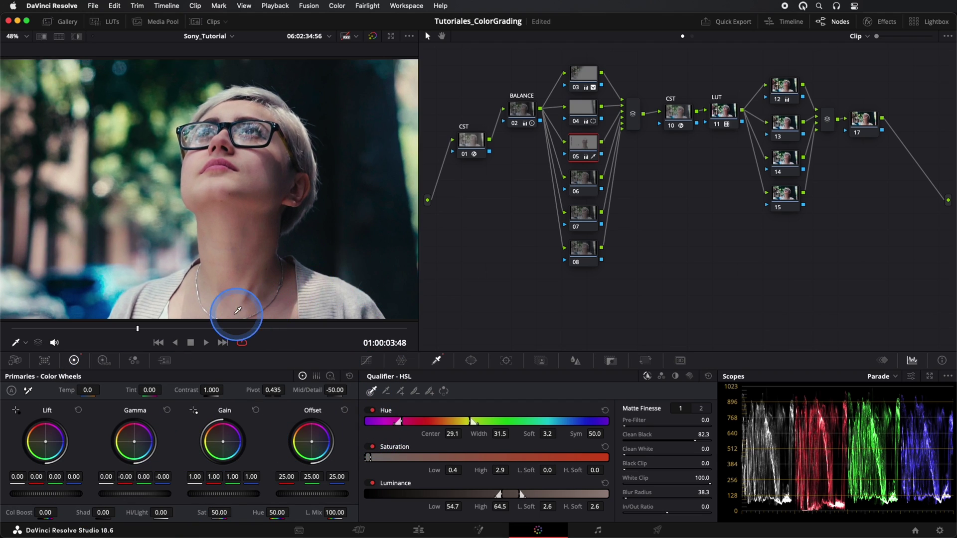
pyautogui.scroll(-1, 211, 273)
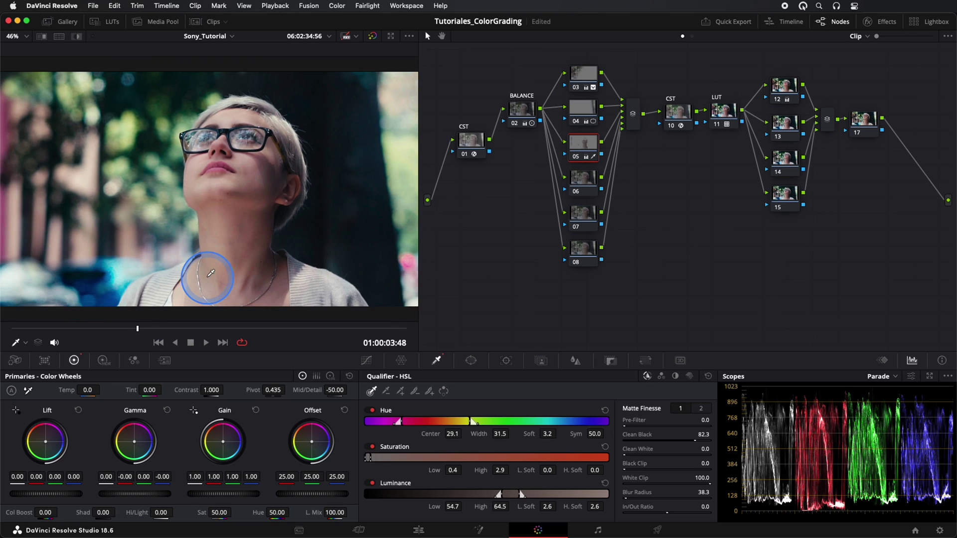
# Vignette the frame on node 06 with an inverted circular window around the woman at Soft 1 14.97 and Aspect 55.31, with Gamma at -0.03.
pyautogui.scroll(-2, 211, 273)
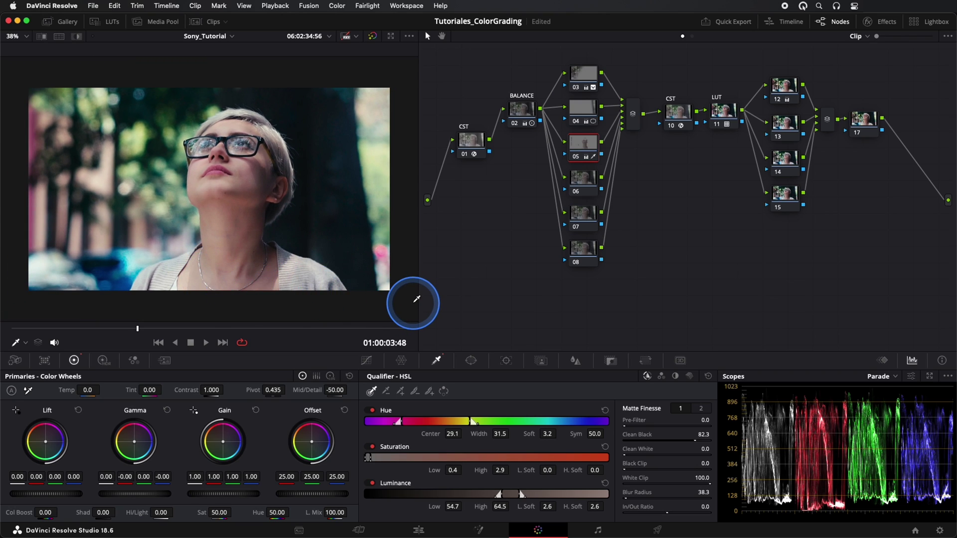
pyautogui.click(583, 178)
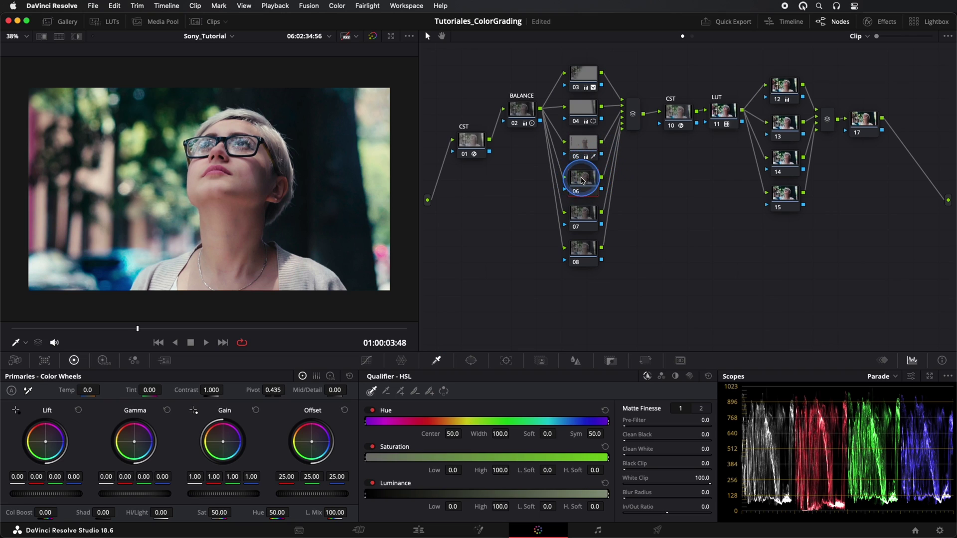
pyautogui.click(471, 361)
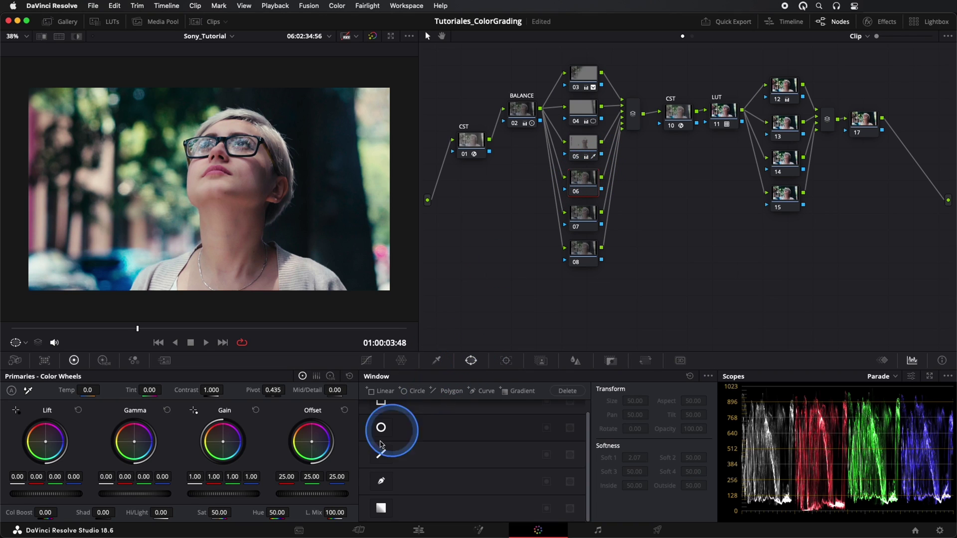
pyautogui.click(381, 428)
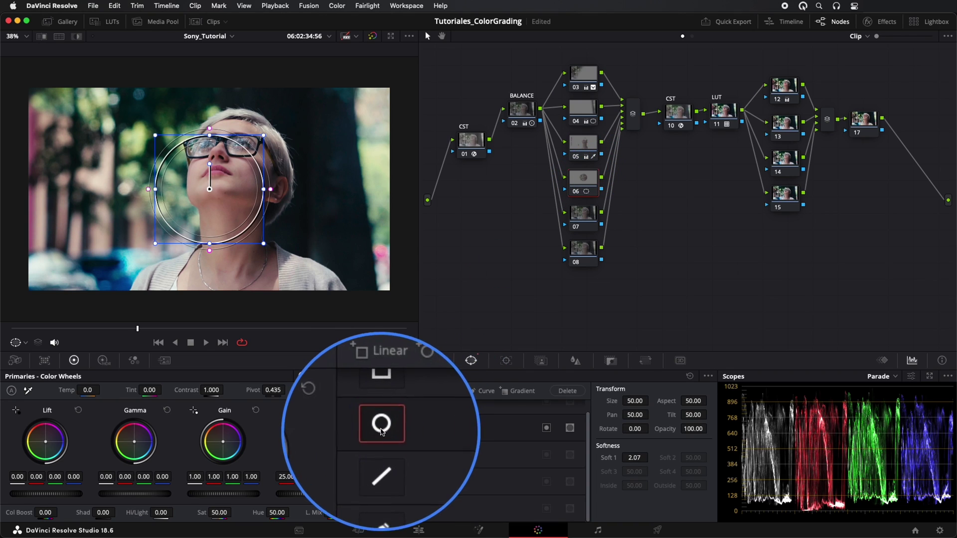
pyautogui.moveTo(270, 248); pyautogui.dragTo(347, 314)
pyautogui.moveTo(343, 189); pyautogui.dragTo(381, 189)
pyautogui.moveTo(248, 198); pyautogui.dragTo(251, 196)
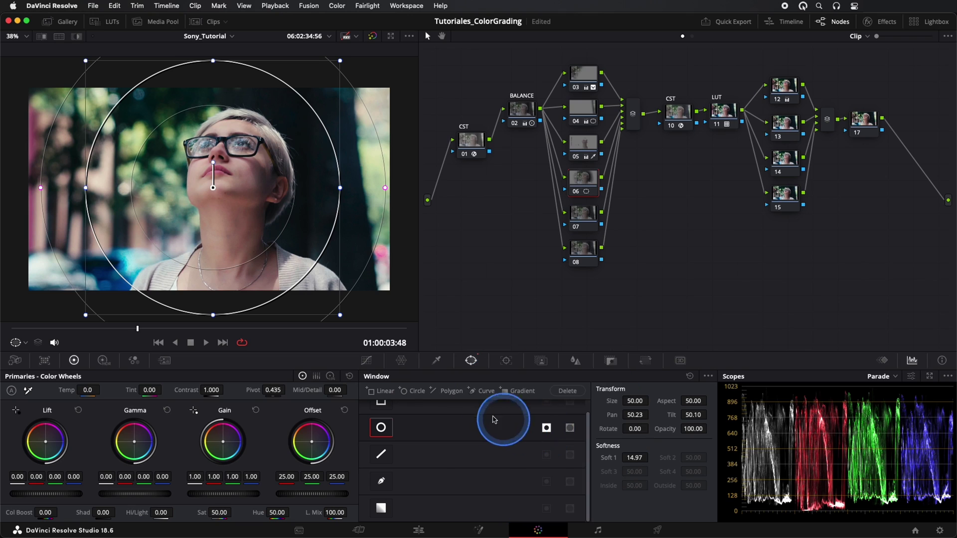
pyautogui.moveTo(145, 498); pyautogui.dragTo(121, 495)
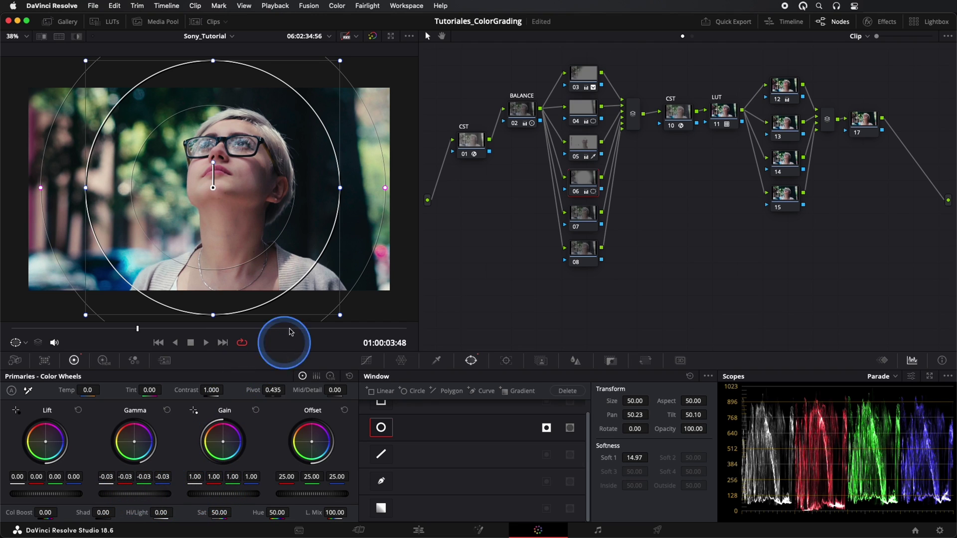
pyautogui.moveTo(340, 188)
pyautogui.mouseDown()
pyautogui.moveTo(357, 189)
pyautogui.moveTo(344, 191)
pyautogui.mouseUp()
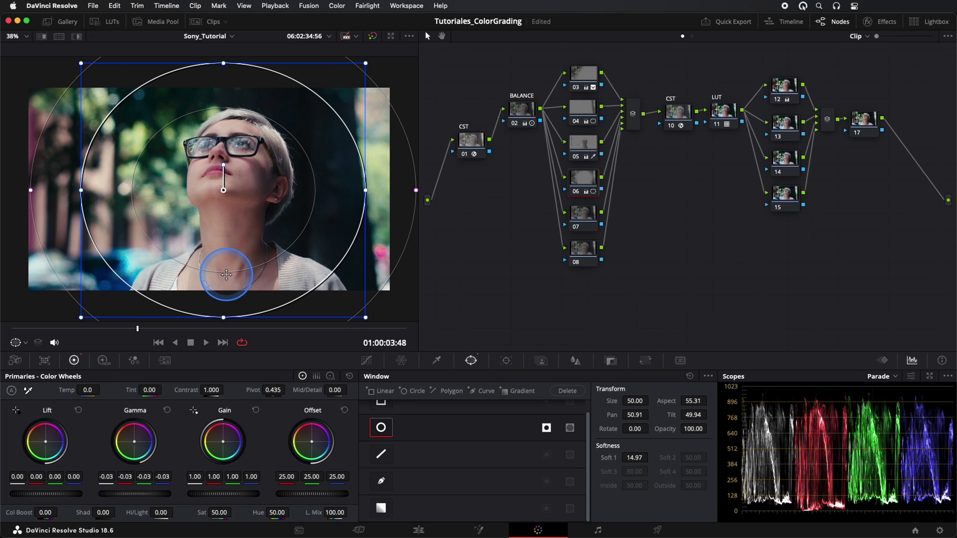
# Set node 07's composite mode to Softlight.
pyautogui.click(587, 219)
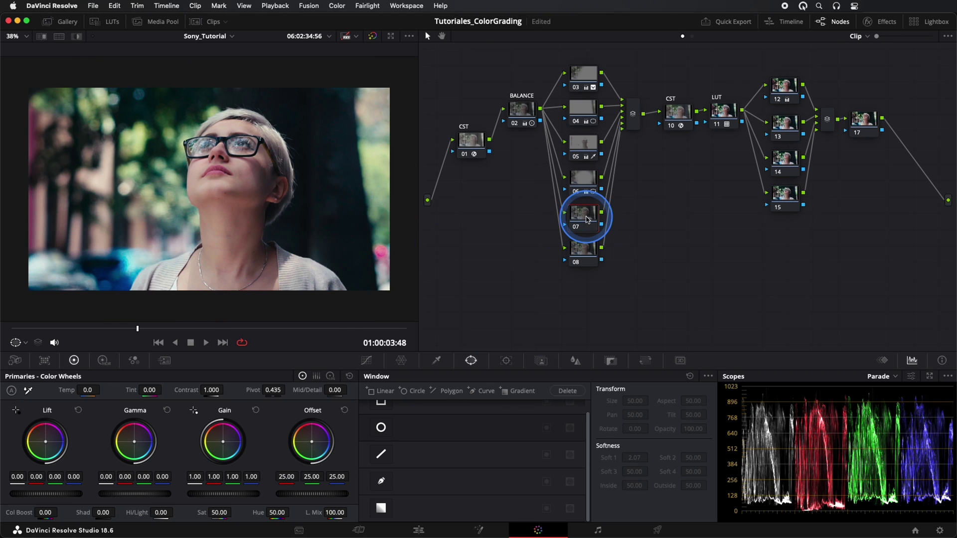
pyautogui.rightClick(587, 220)
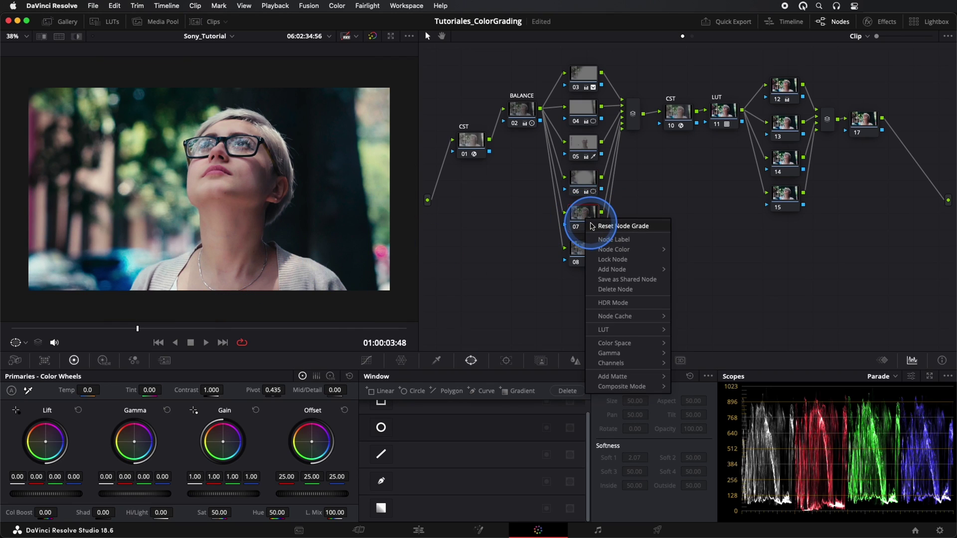
pyautogui.moveTo(630, 388)
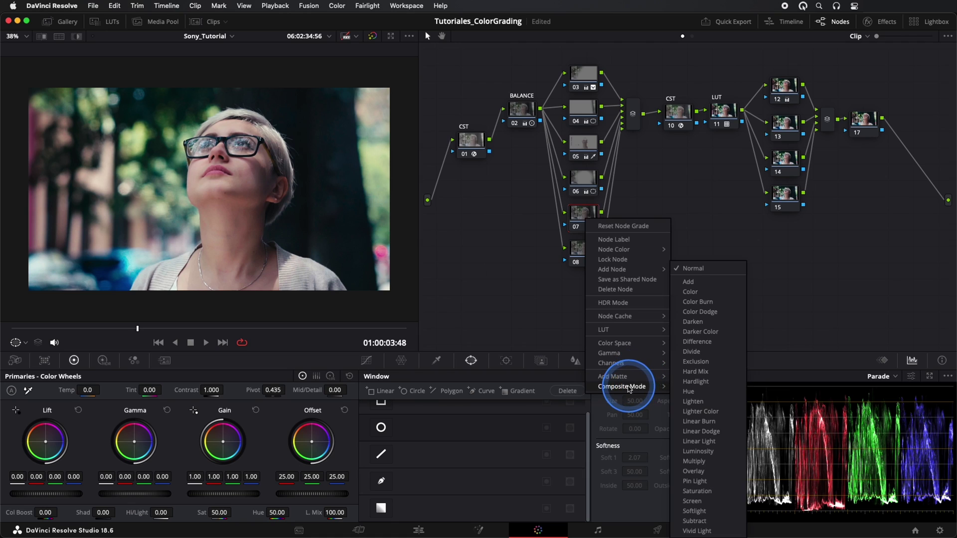
pyautogui.click(711, 516)
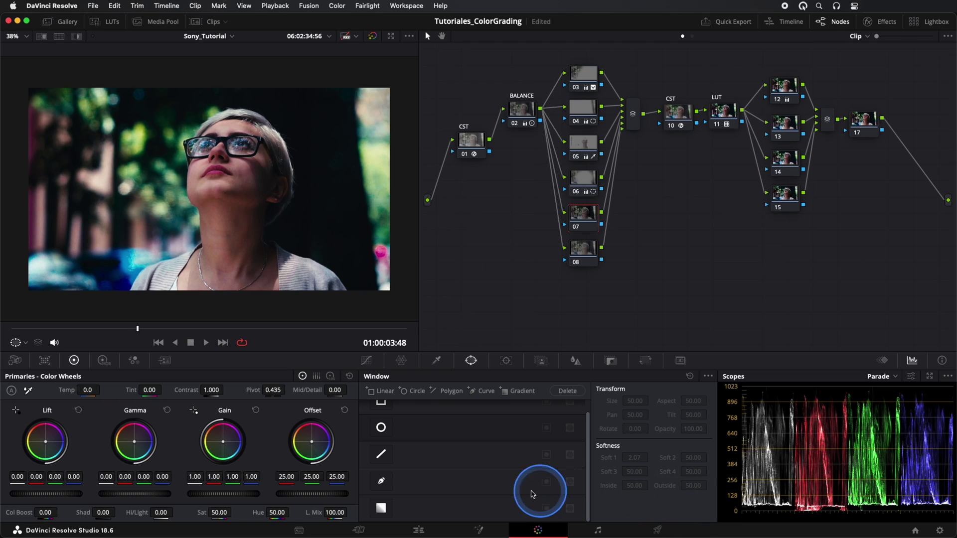
# Desaturate node 07 to Sat 0 and brighten it with Gain 1.19, Lift 0.03 and Gamma 0.03.
pyautogui.moveTo(222, 513); pyautogui.dragTo(92, 513)
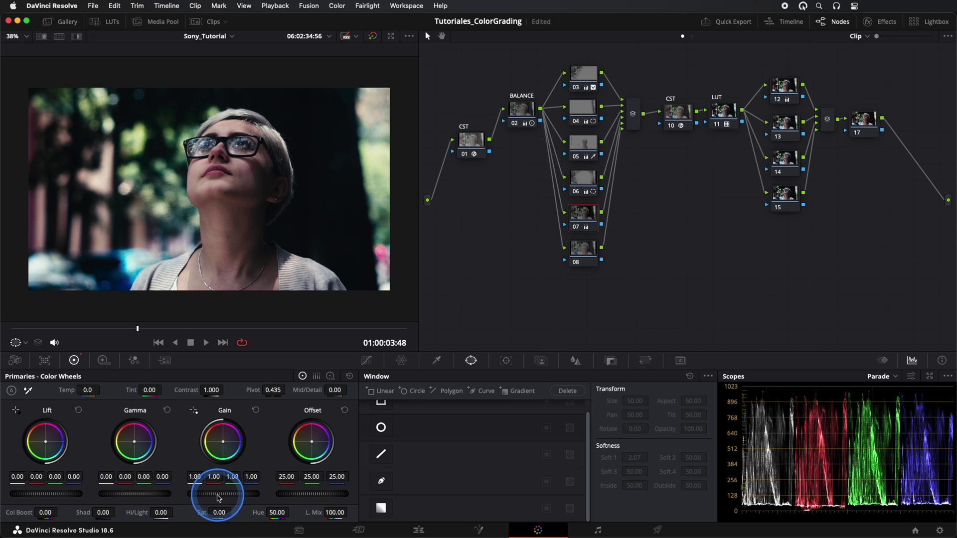
pyautogui.moveTo(217, 495); pyautogui.dragTo(295, 495)
pyautogui.moveTo(54, 494); pyautogui.dragTo(172, 493)
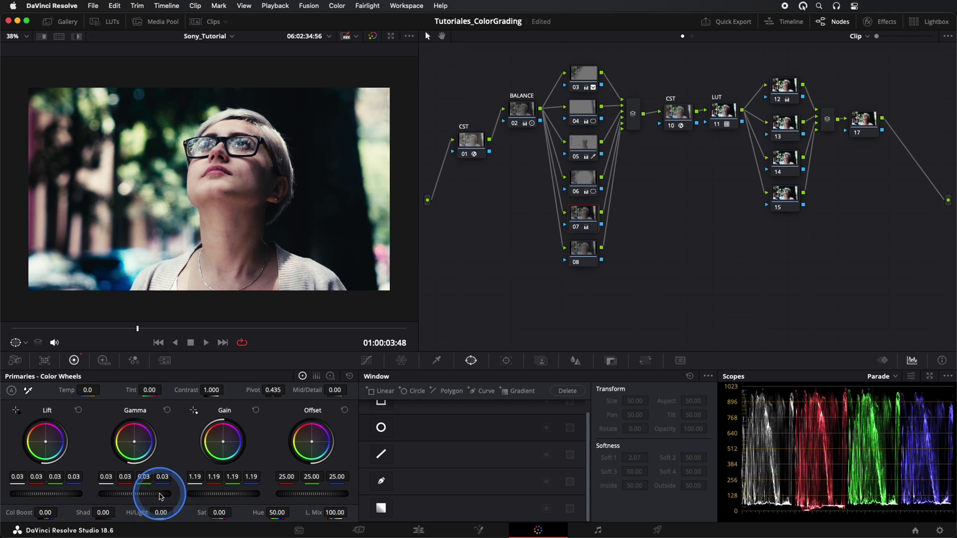
# Blur node 07 with a Radius of 0.72 and reduce its Key Output Gain to 0.331.
pyautogui.click(542, 361)
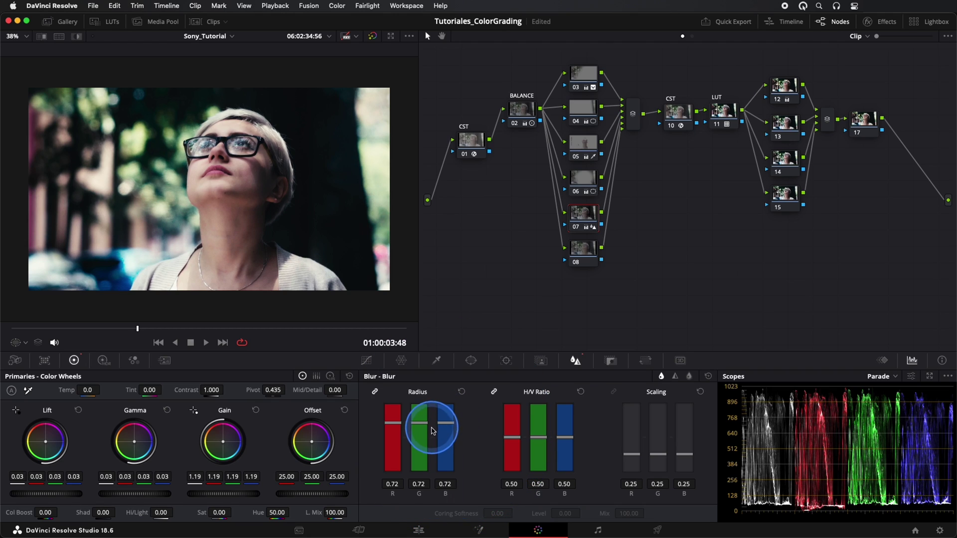
pyautogui.click(610, 360)
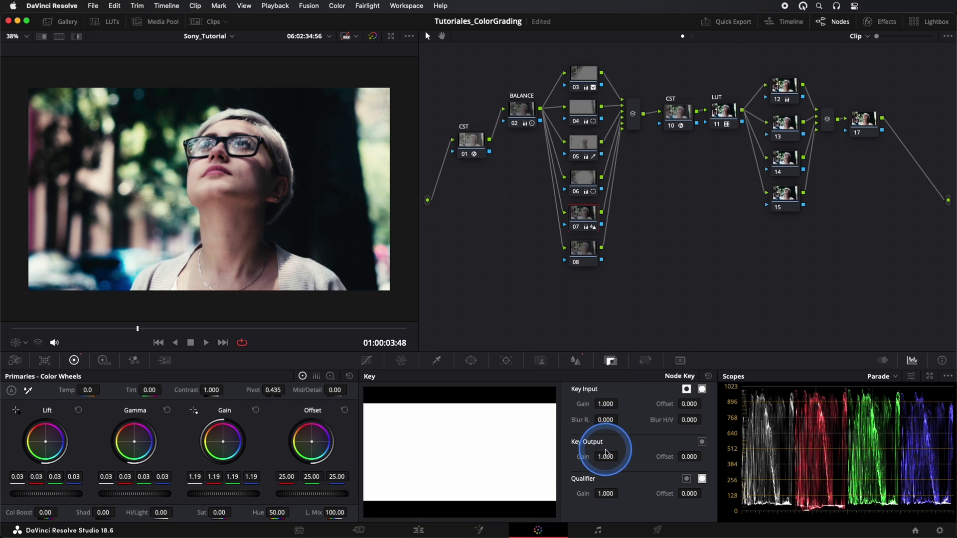
pyautogui.moveTo(607, 455); pyautogui.dragTo(670, 462)
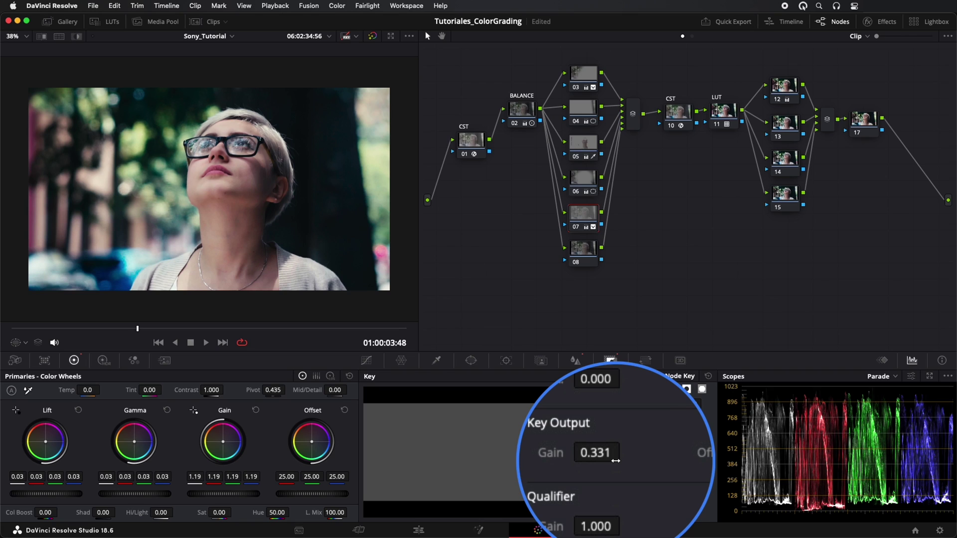
# Shift the yellow-green hues on node 13 with a Hue Vs Hue curve point at Input Hue 351.28 and Hue Rotate -21.60.
pyautogui.click(377, 363)
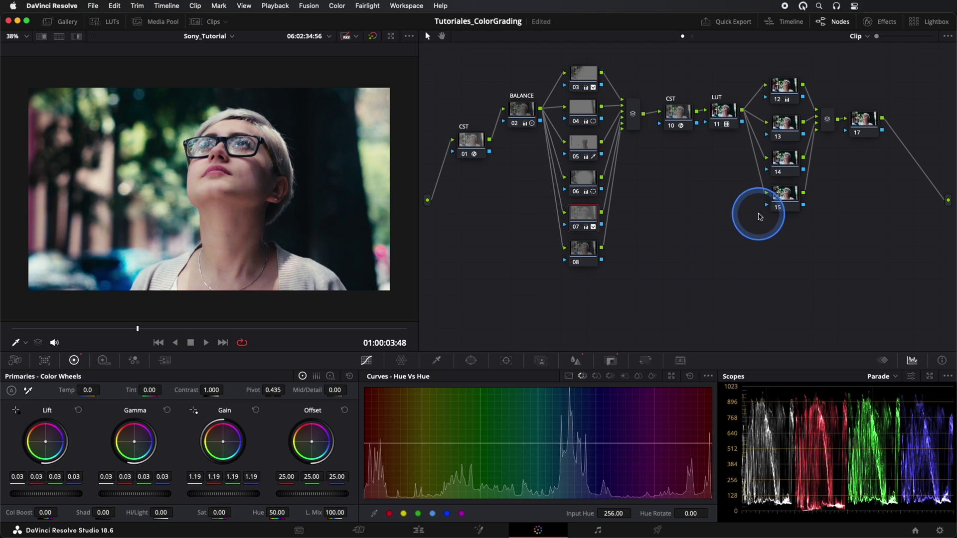
pyautogui.click(789, 126)
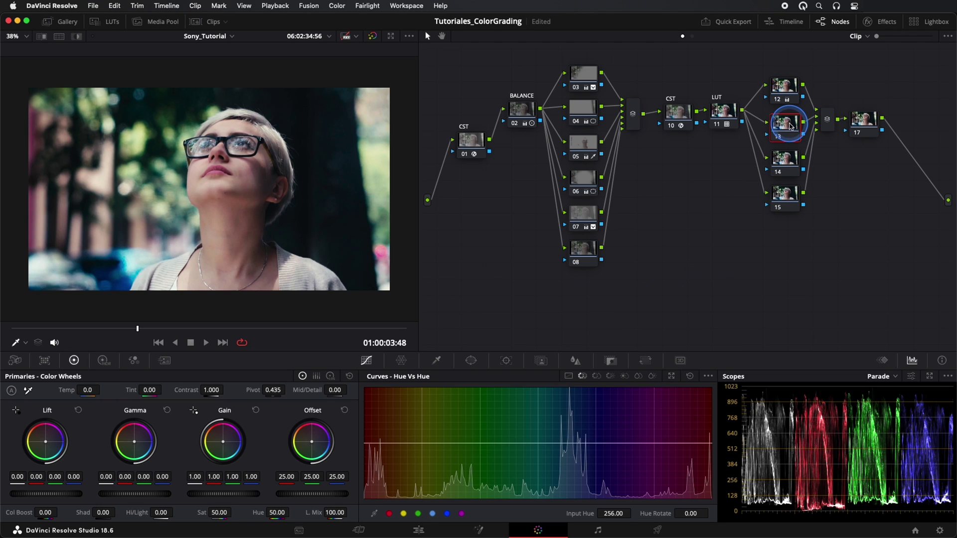
pyautogui.moveTo(789, 123); pyautogui.dragTo(788, 122)
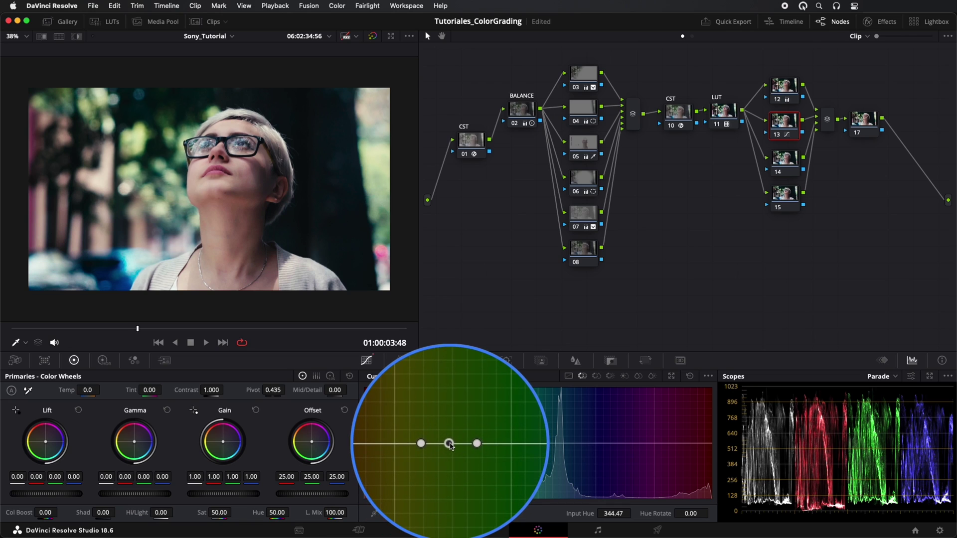
pyautogui.moveTo(450, 443); pyautogui.dragTo(433, 445)
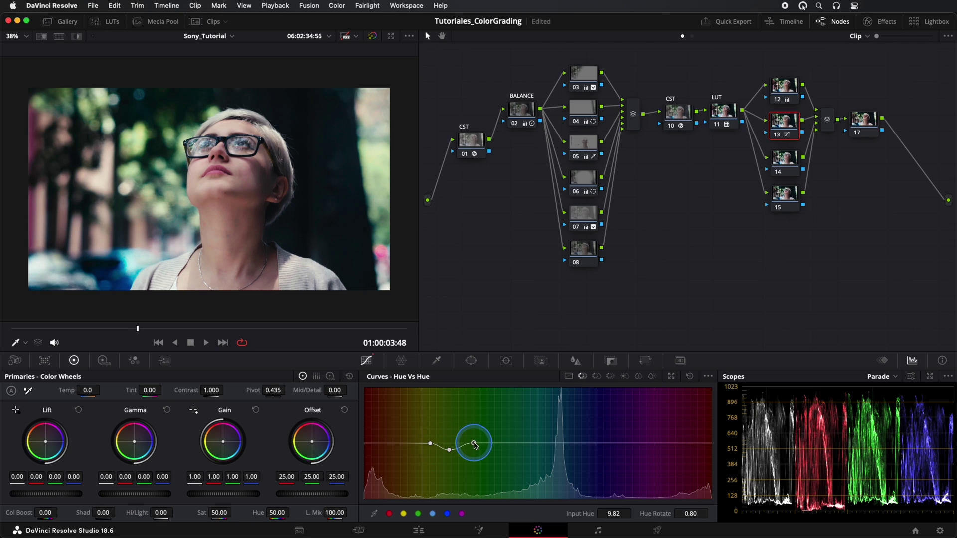
pyautogui.moveTo(448, 450); pyautogui.dragTo(446, 472)
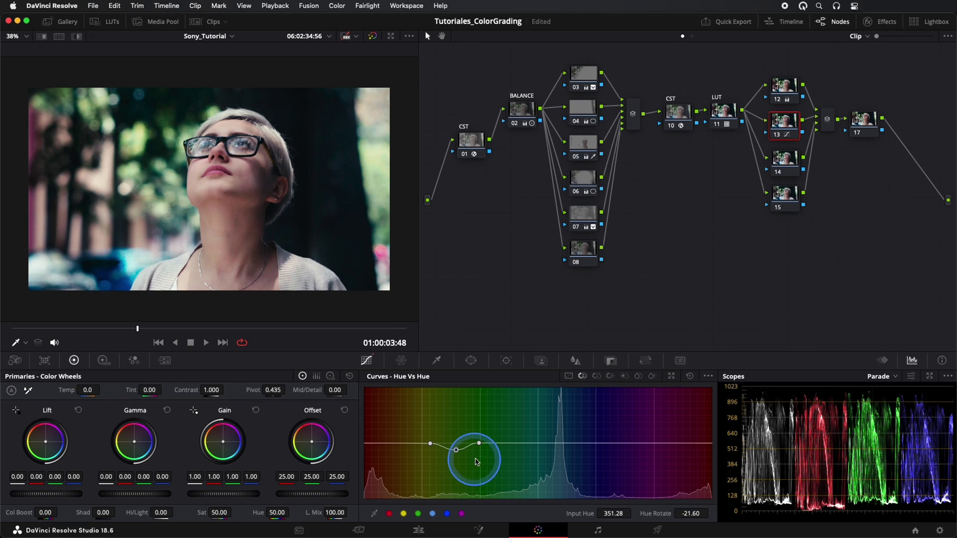
# Boost the greens on node 13 with a Hue Vs Sat curve point at Input Hue 357.97 and Saturation 1.37.
pyautogui.click(596, 375)
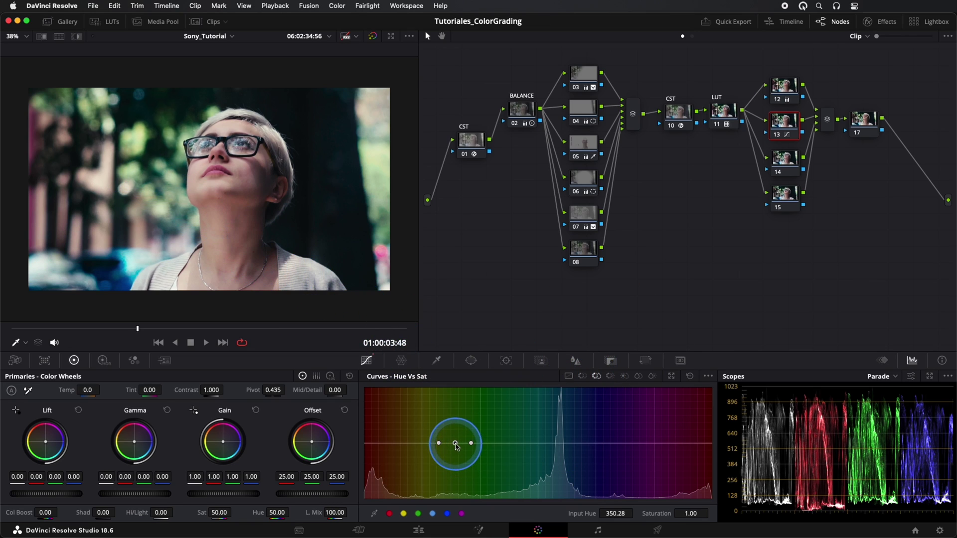
pyautogui.moveTo(454, 425); pyautogui.dragTo(497, 442)
pyautogui.moveTo(454, 415)
pyautogui.mouseDown()
pyautogui.moveTo(462, 439)
pyautogui.moveTo(465, 410)
pyautogui.mouseUp()
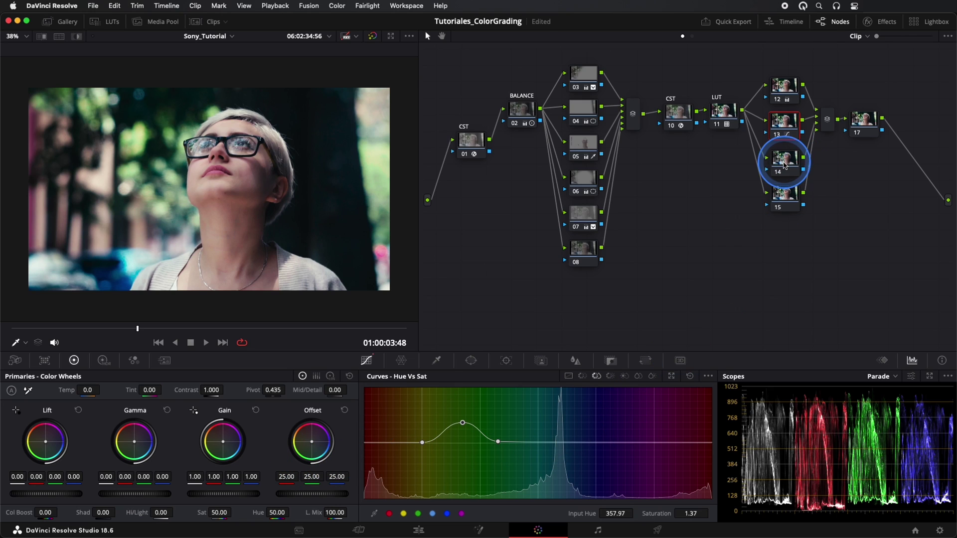
# Set the overall saturation on node 14 to 53.40.
pyautogui.click(784, 165)
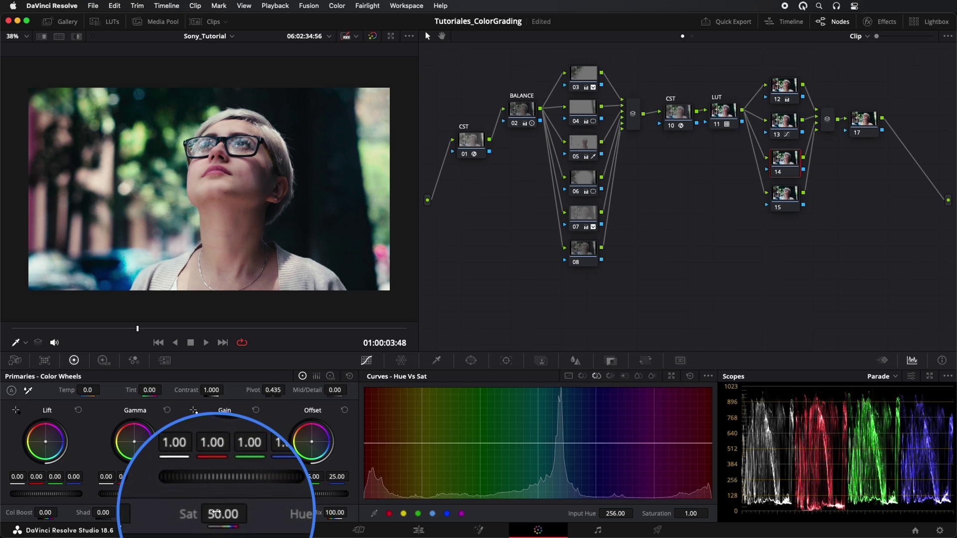
pyautogui.moveTo(223, 514); pyautogui.dragTo(238, 514)
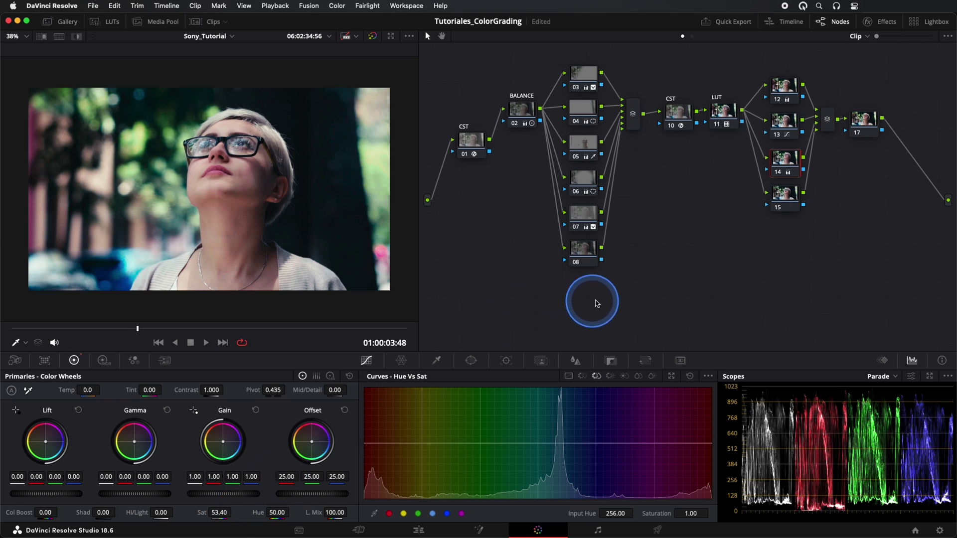
# Warm the highlights on node 12 by lowering the blue Gain to 0.95.
pyautogui.click(786, 92)
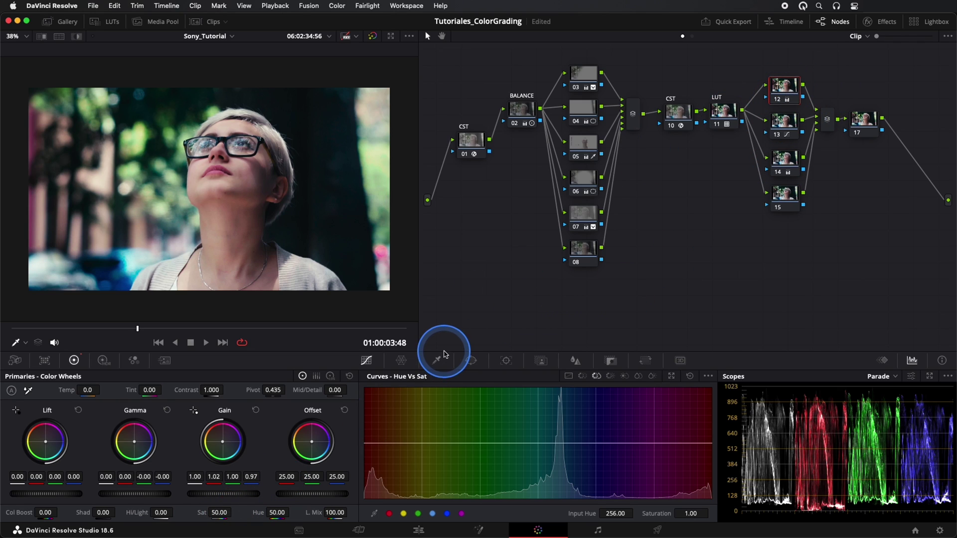
pyautogui.moveTo(209, 466); pyautogui.dragTo(222, 439)
pyautogui.moveTo(165, 382); pyautogui.dragTo(166, 379)
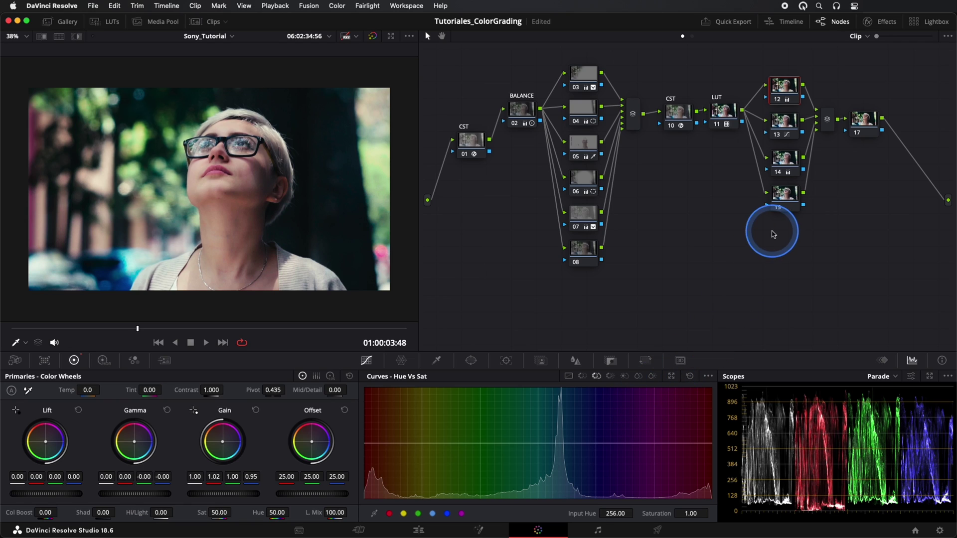
# Deepen the shadows on node 15 by moving the custom curve's black point slightly inward, and scrub the clip to check the grade.
pyautogui.click(790, 199)
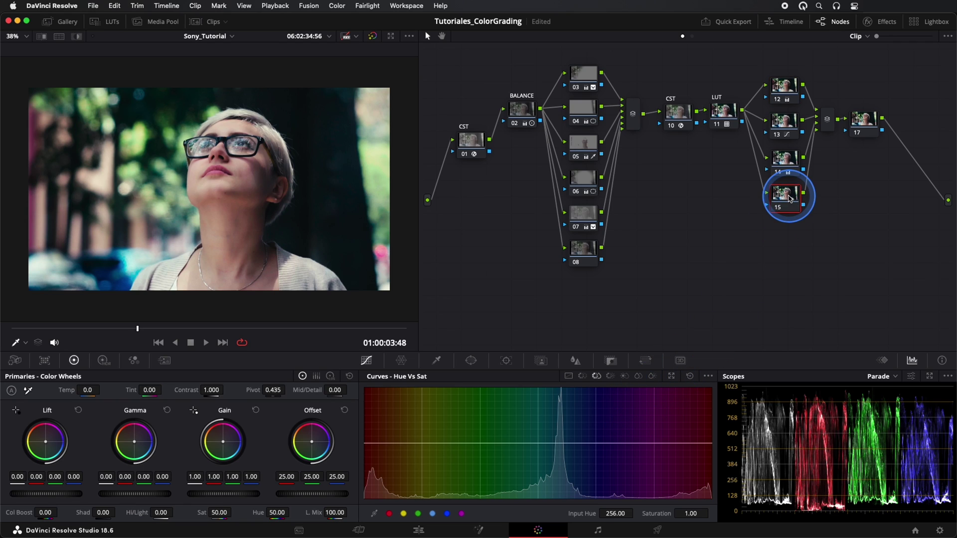
pyautogui.click(568, 376)
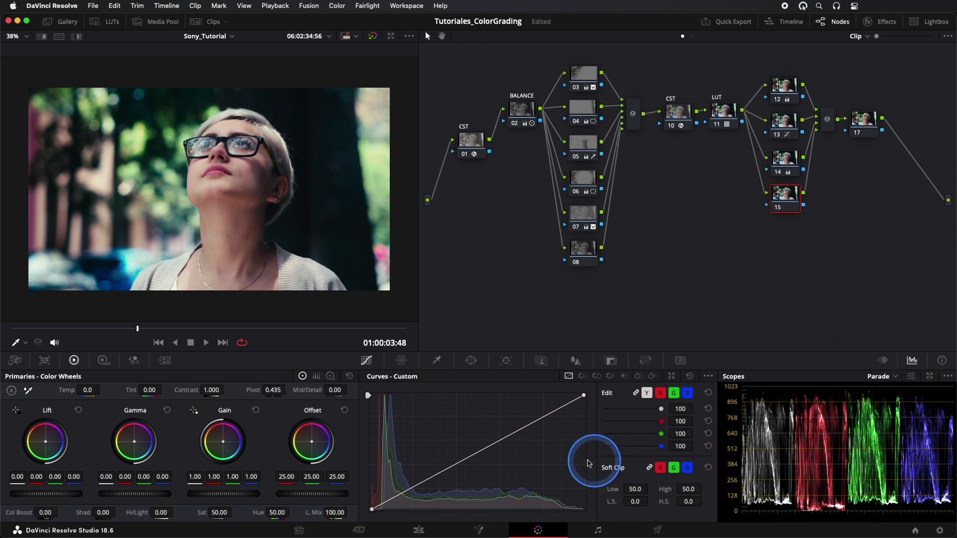
pyautogui.moveTo(377, 510); pyautogui.dragTo(377, 513)
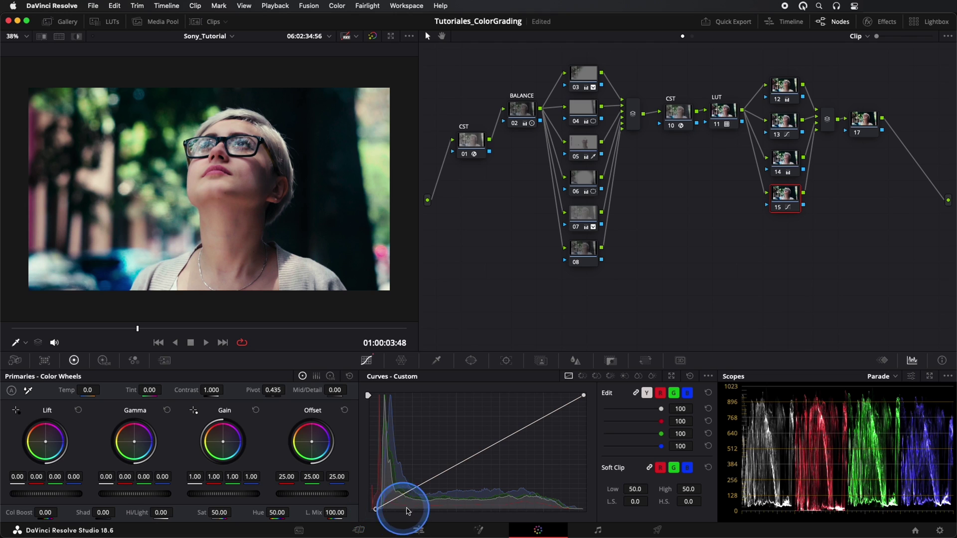
pyautogui.moveTo(79, 327); pyautogui.dragTo(138, 332)
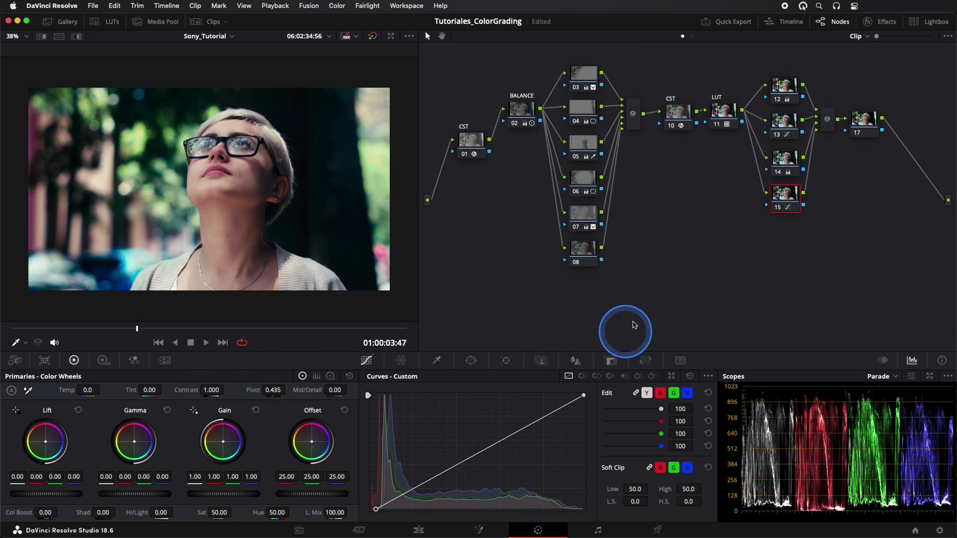
# Add a circular window on node 08 and shape it over the woman's face and neck at Aspect 26.24, Rotate 8.29 and Soft 1 6.75.
pyautogui.click(584, 252)
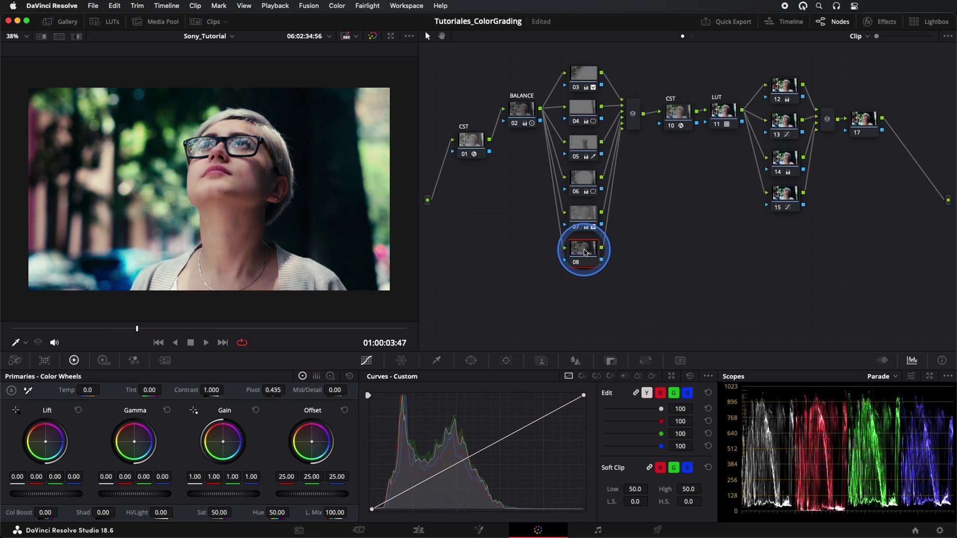
pyautogui.click(471, 361)
pyautogui.click(384, 440)
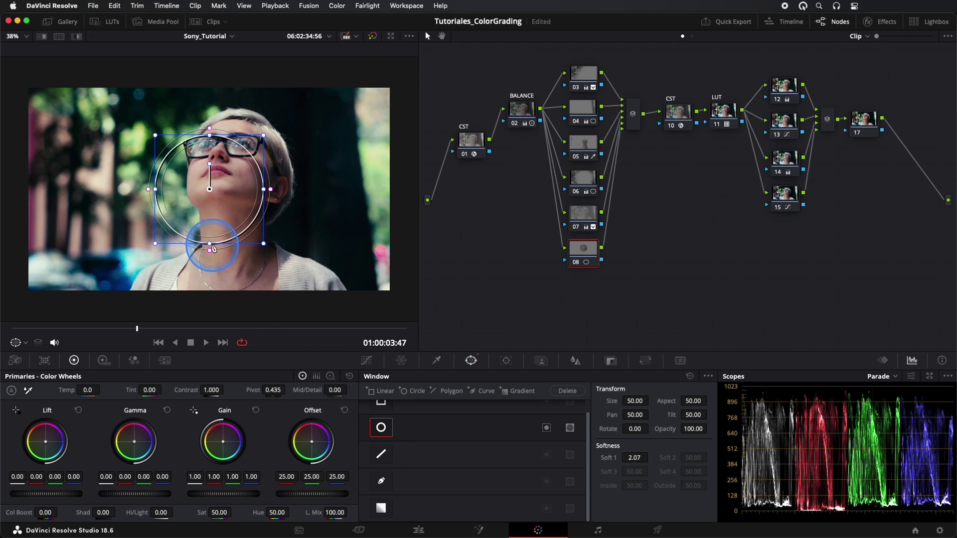
pyautogui.moveTo(209, 247); pyautogui.dragTo(210, 292)
pyautogui.moveTo(271, 189); pyautogui.dragTo(281, 189)
pyautogui.moveTo(209, 141); pyautogui.dragTo(221, 143)
pyautogui.moveTo(215, 188); pyautogui.dragTo(233, 179)
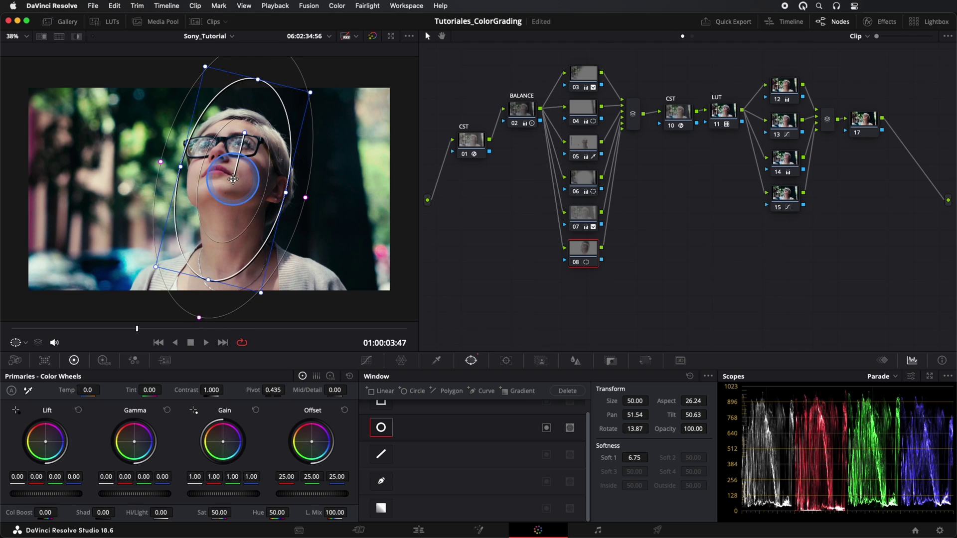
pyautogui.moveTo(244, 133); pyautogui.dragTo(243, 170)
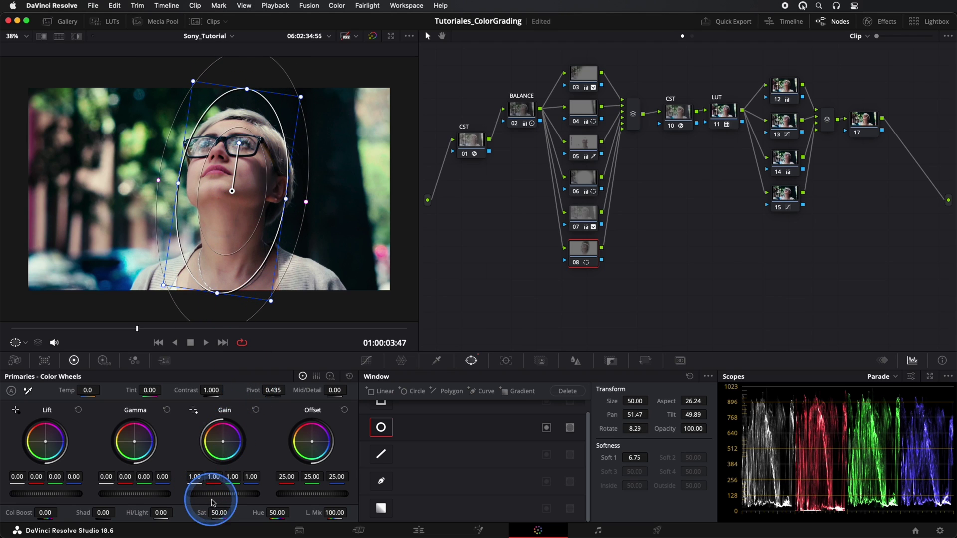
# Brighten the woman's face on node 08 with Gain 1.03 and shift its circular window to Pan 51.57, Tilt 49.63.
pyautogui.moveTo(219, 493); pyautogui.dragTo(233, 495)
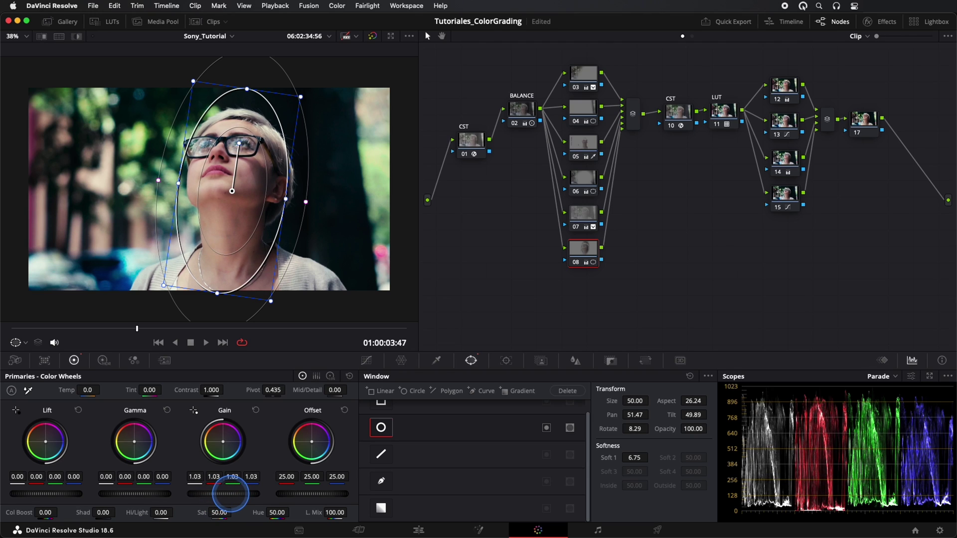
pyautogui.moveTo(229, 230); pyautogui.dragTo(231, 235)
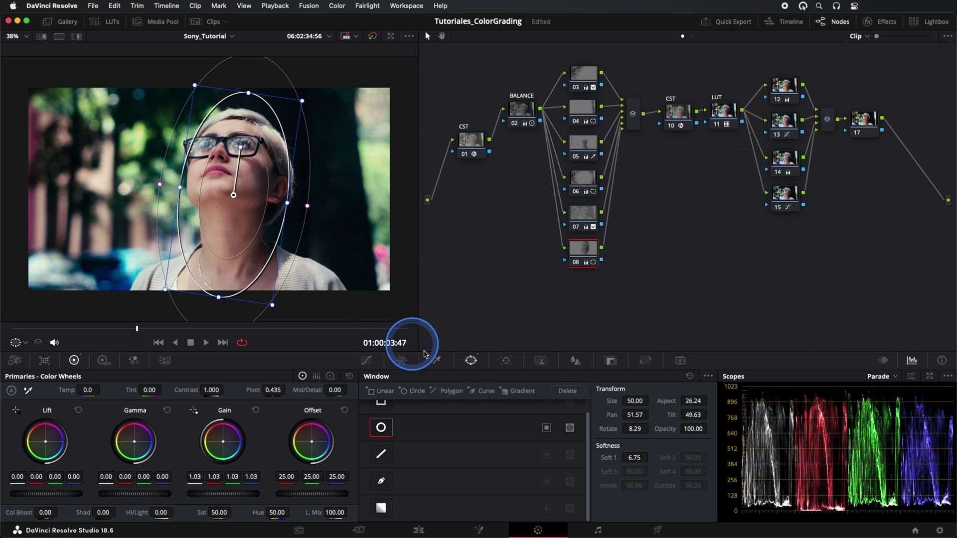
# Track the face window on node 08 in both directions across the clip, and scrub through the shot to check the result.
pyautogui.click(508, 362)
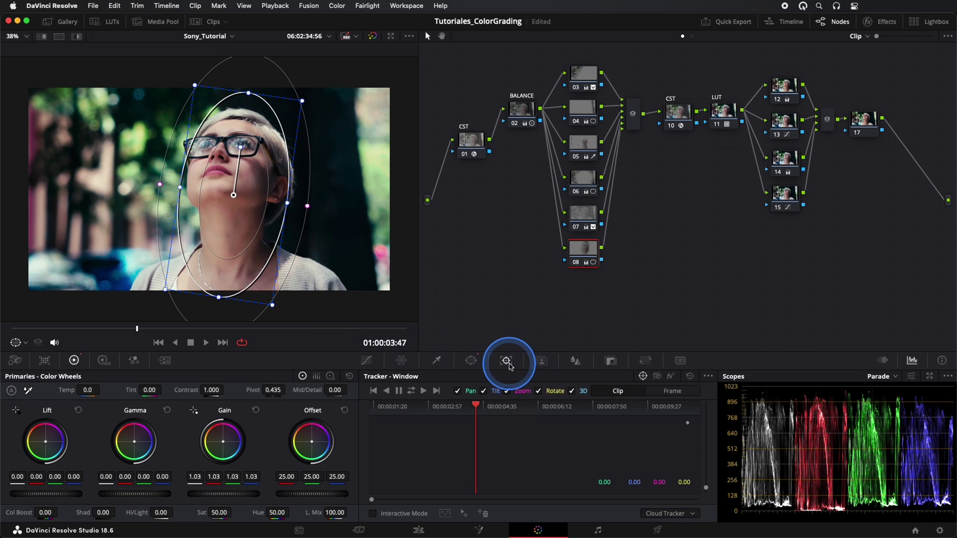
pyautogui.click(411, 391)
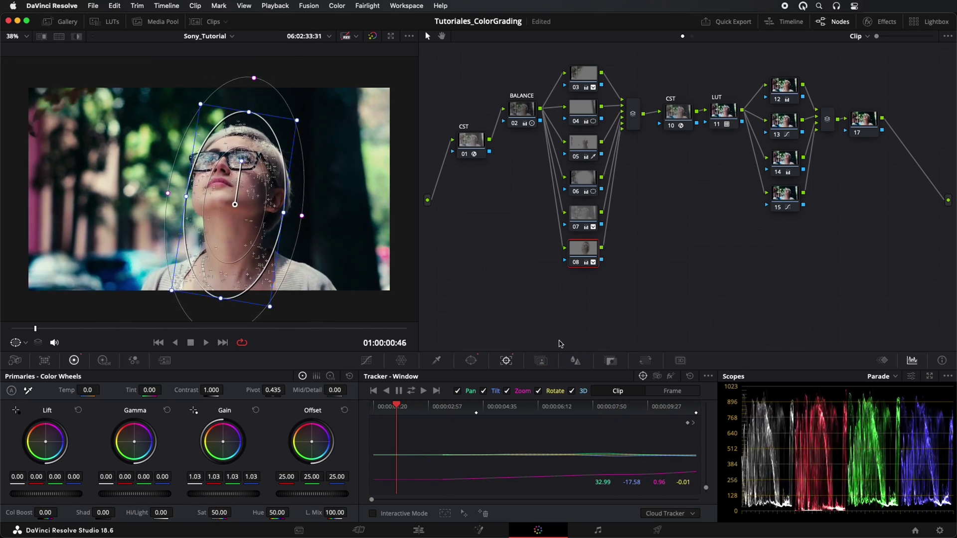
pyautogui.click(367, 359)
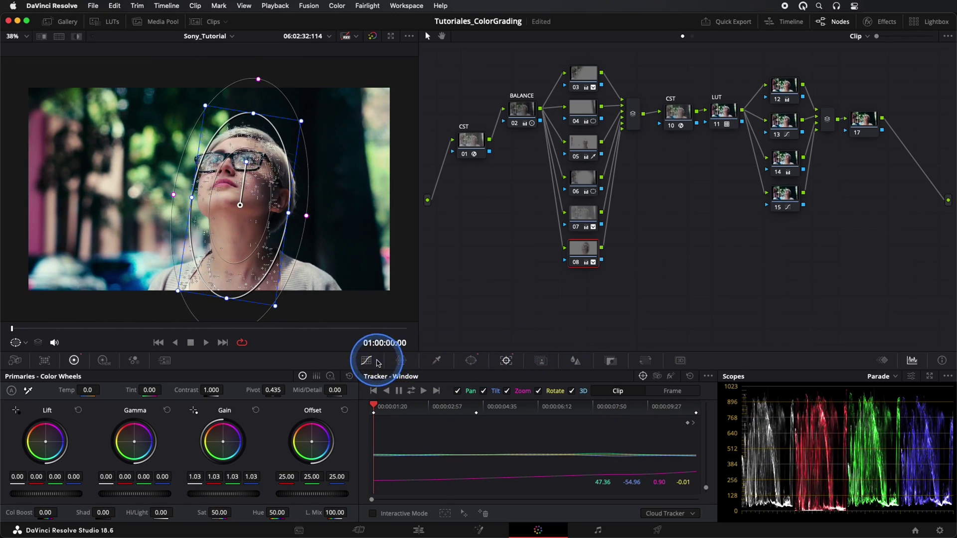
pyautogui.click(177, 334)
pyautogui.moveTo(178, 336); pyautogui.dragTo(114, 333)
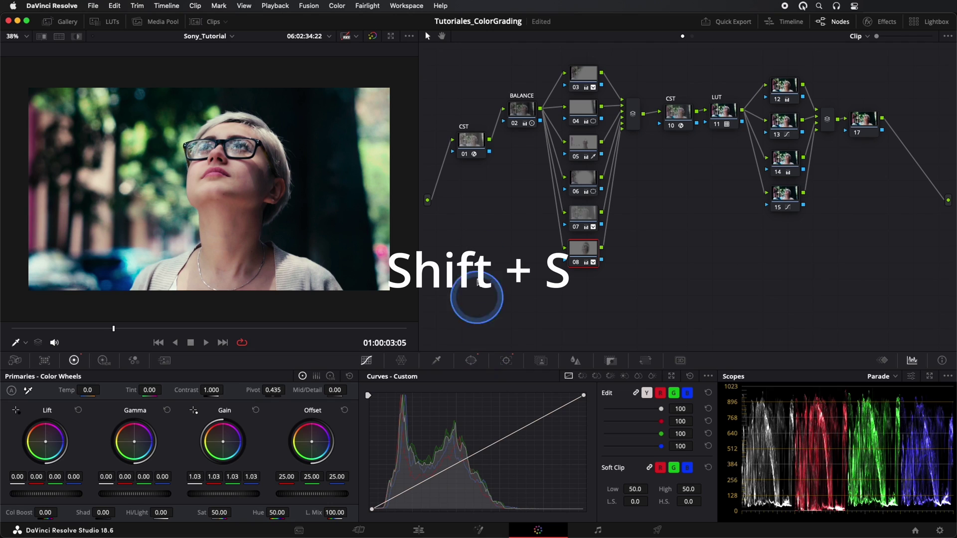
# Shift the first CST node aside, insert a serial node before it, and inspect the woman's skin closely.
pyautogui.moveTo(473, 145); pyautogui.dragTo(492, 163)
pyautogui.hotkey('shift', 's')
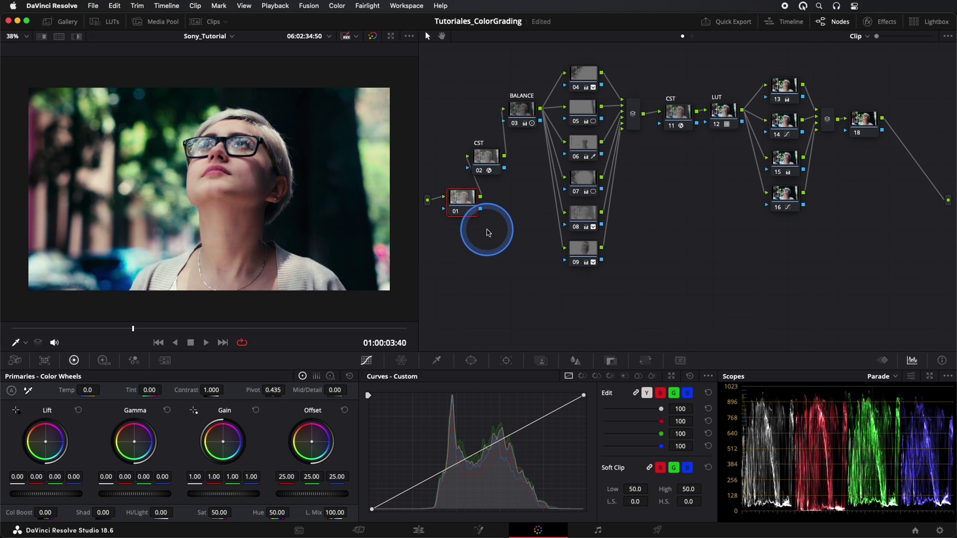
pyautogui.scroll(5, 263, 248)
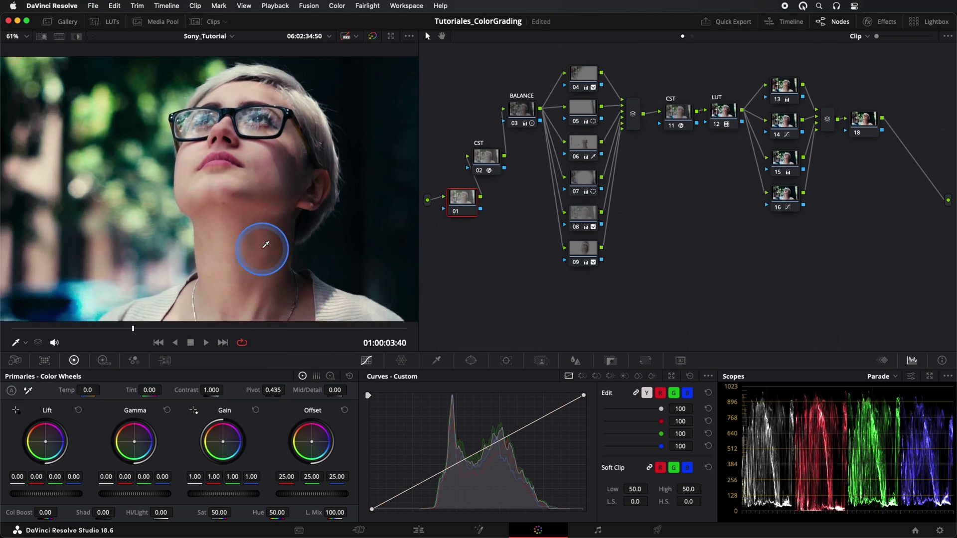
pyautogui.scroll(-2, 288, 254)
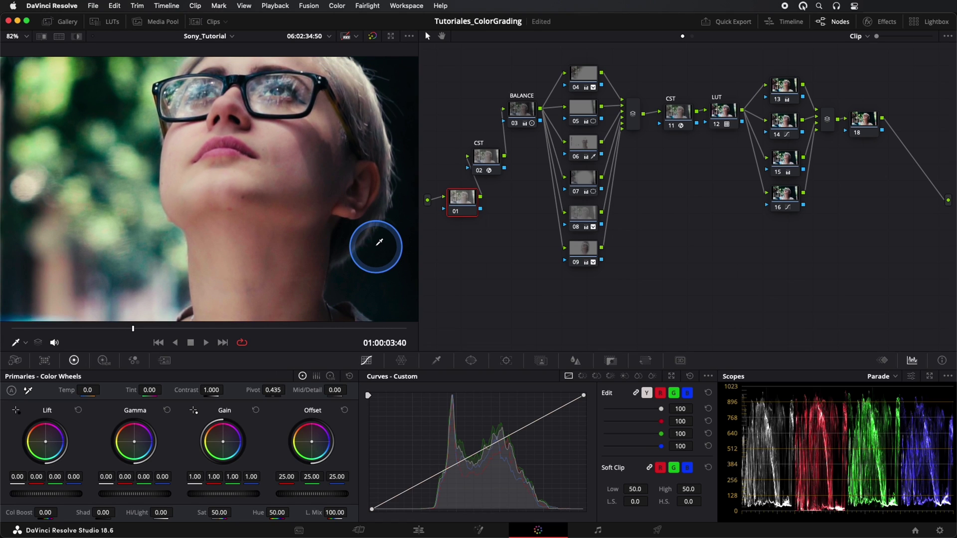
pyautogui.scroll(-2, 379, 242)
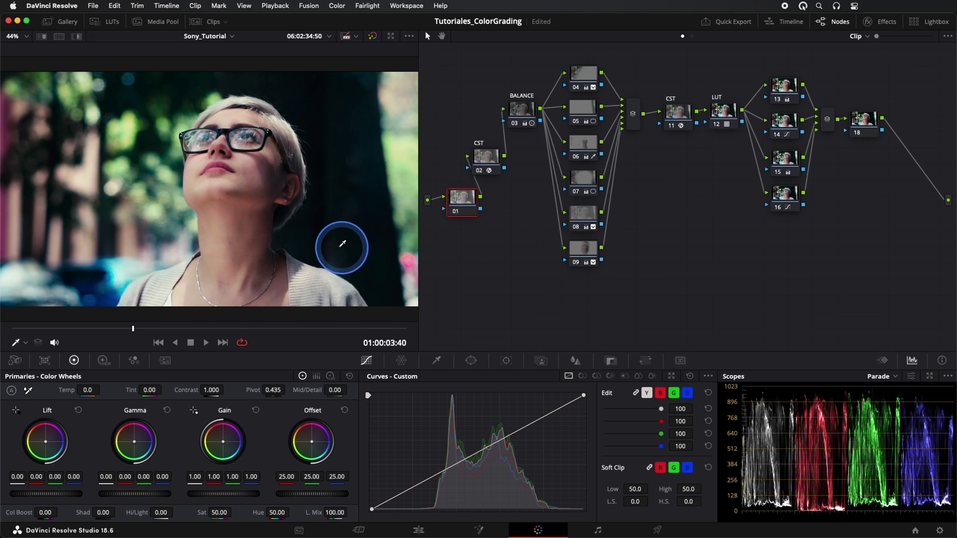
# Enable temporal noise reduction on the new node 01 with 2 frames and Mo. Est. Type Better.
pyautogui.click(166, 361)
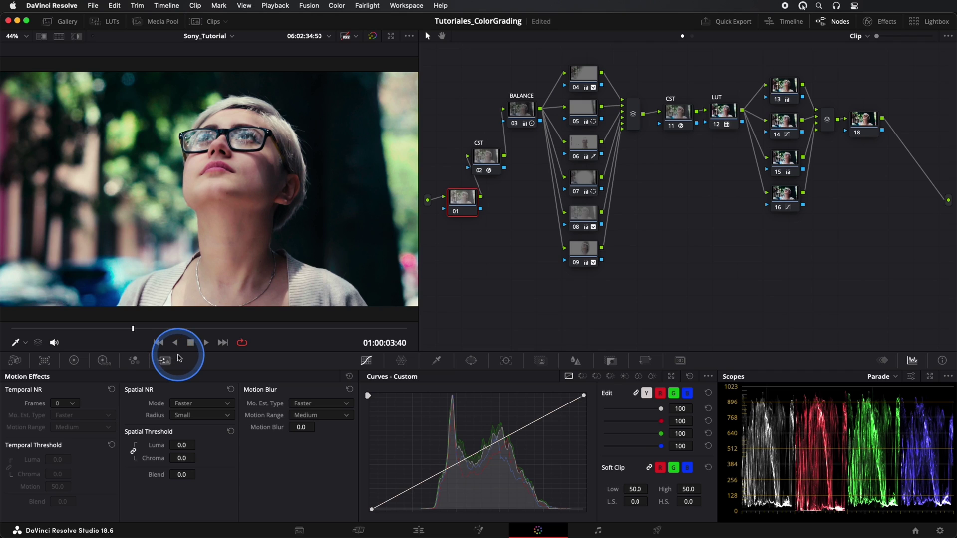
pyautogui.click(73, 404)
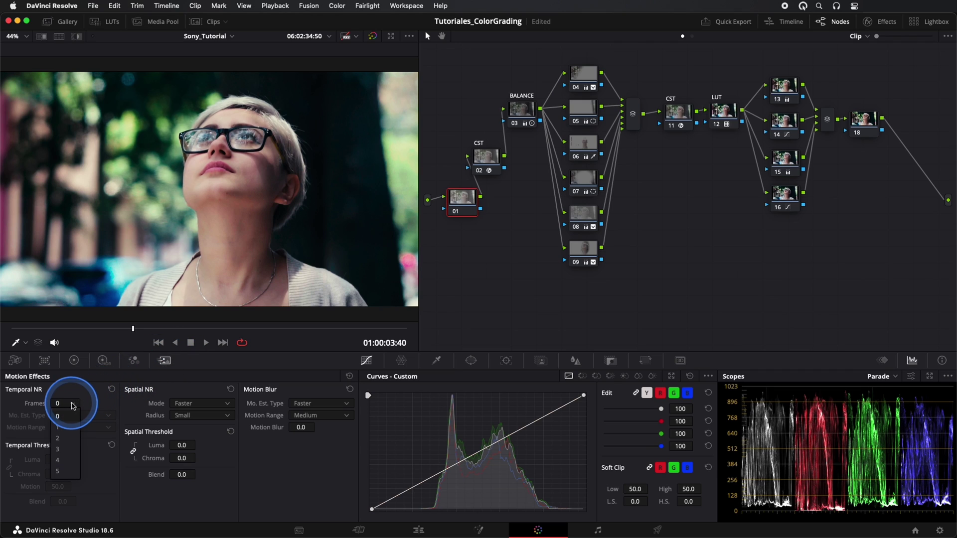
pyautogui.click(65, 437)
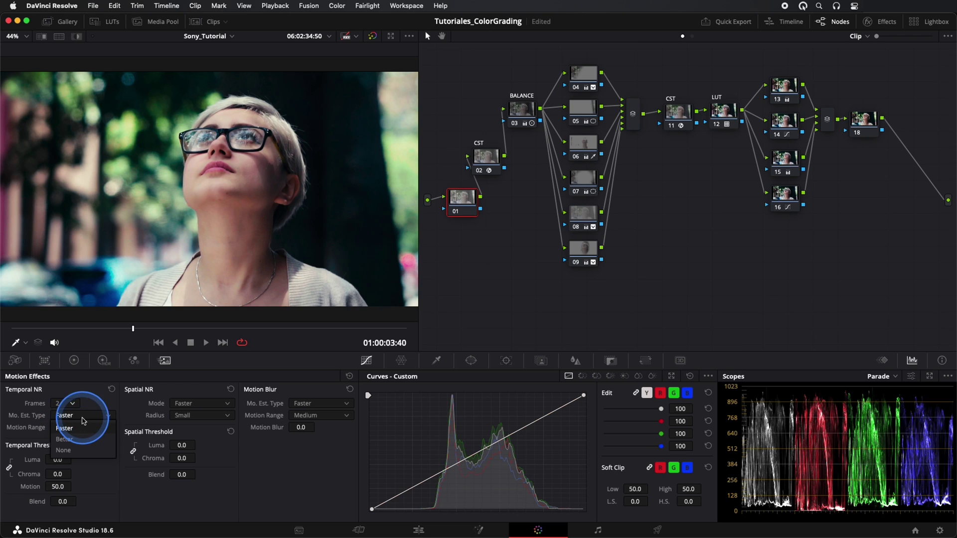
pyautogui.click(68, 440)
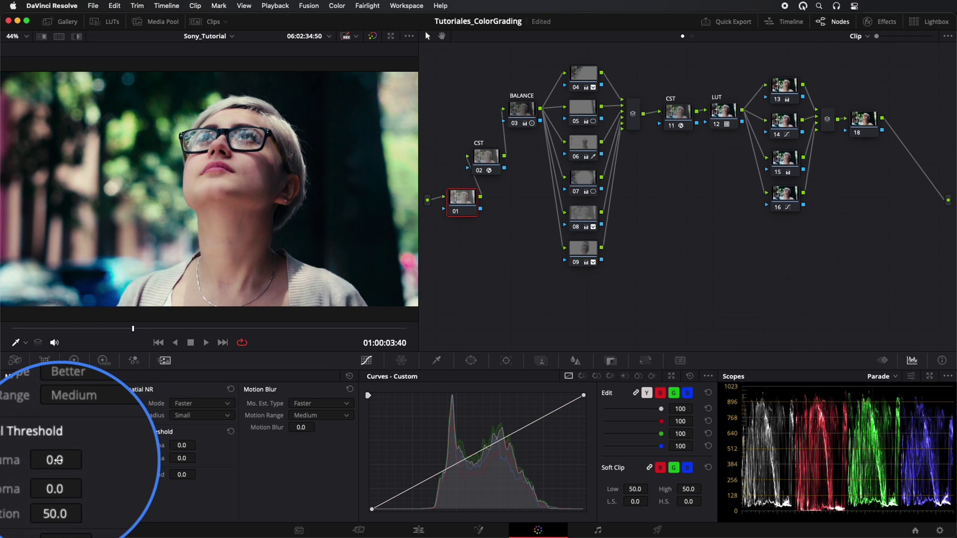
# Set the linked temporal threshold Luma and Chroma on node 01 to 10.4, and check the skin detail.
pyautogui.click(58, 459)
pyautogui.moveTo(58, 460); pyautogui.dragTo(75, 459)
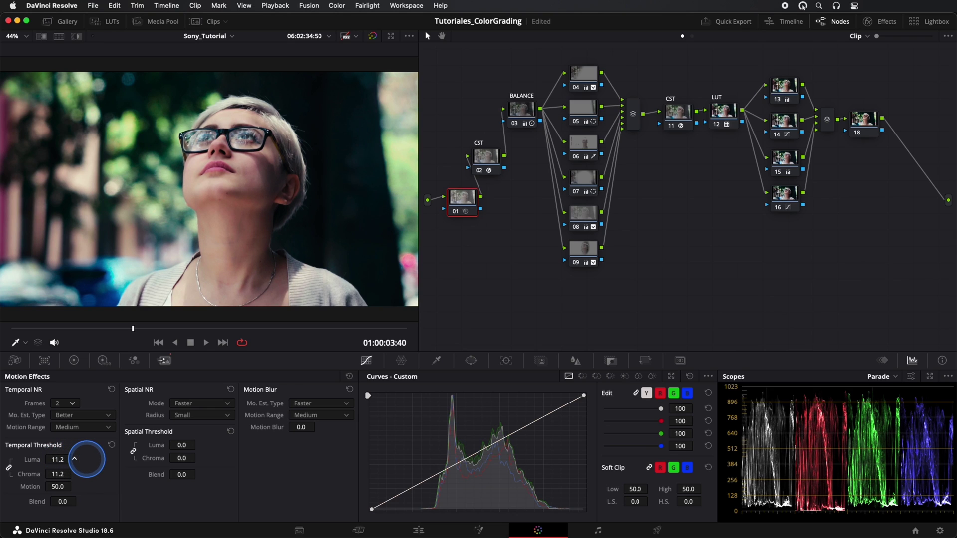
pyautogui.scroll(5, 314, 272)
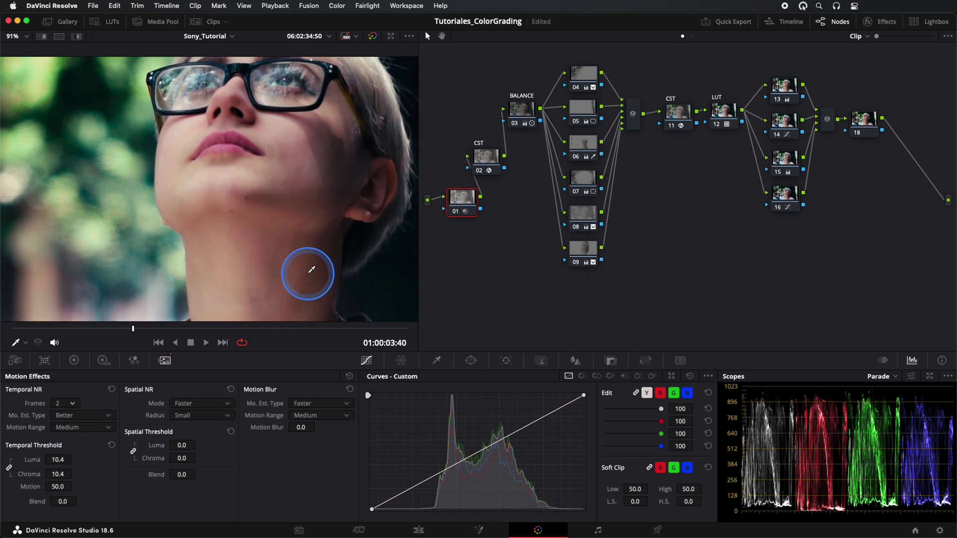